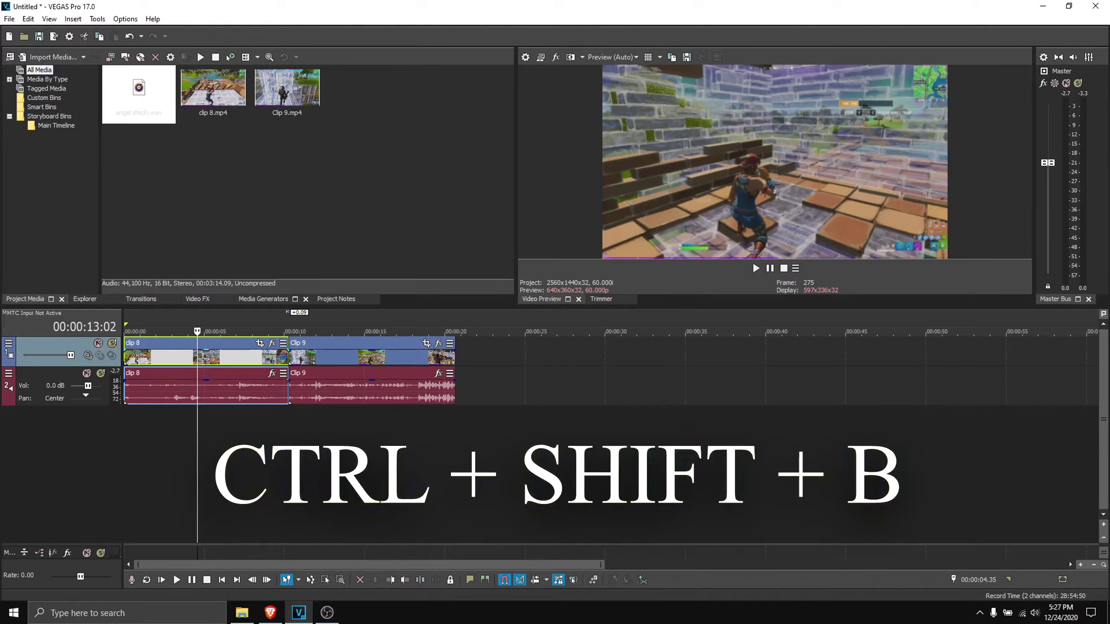
Step: Show the video bus track below the timeline and insert a Motion Blur Amount envelope on it
{"action": "key", "text": "ctrl+shift+b"}
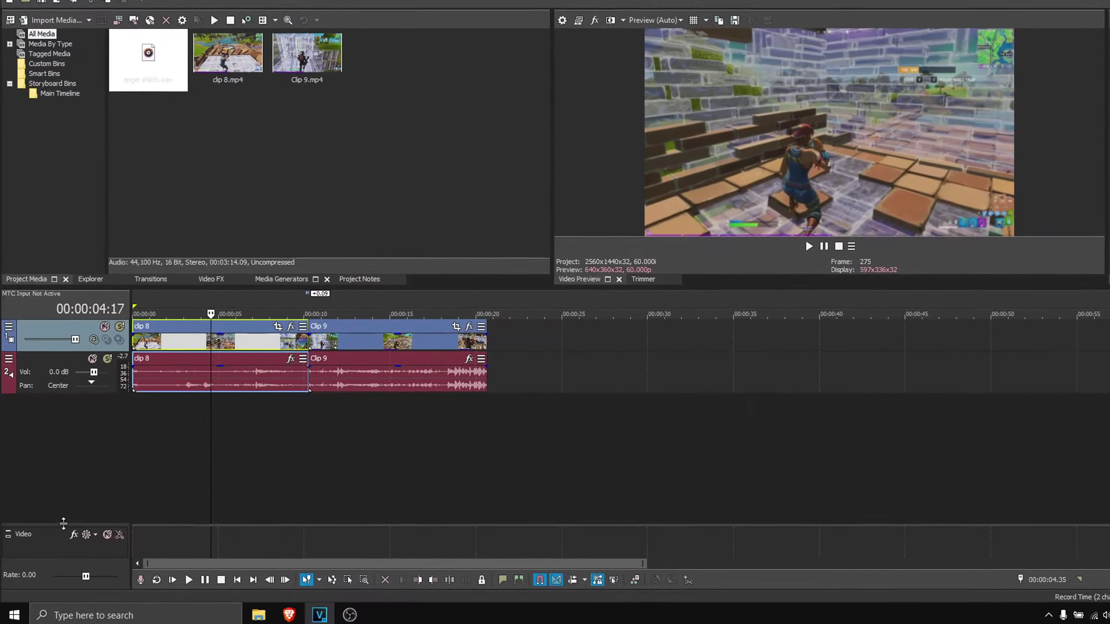
{"action": "left_click_drag", "start_coordinate": [62, 543], "coordinate": [68, 508]}
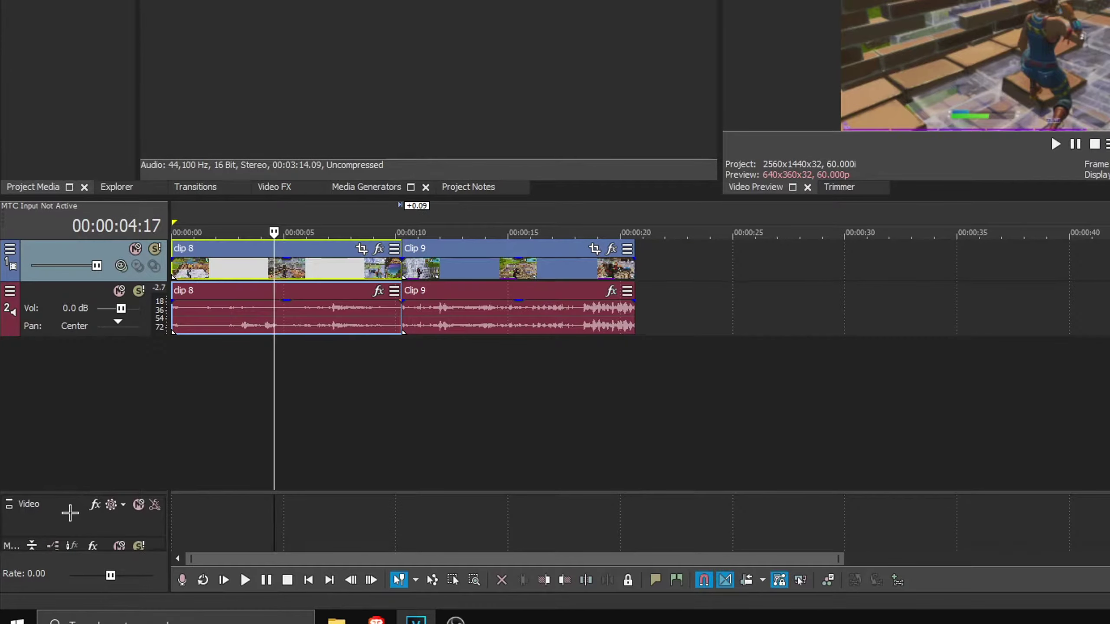
{"action": "right_click", "coordinate": [64, 499]}
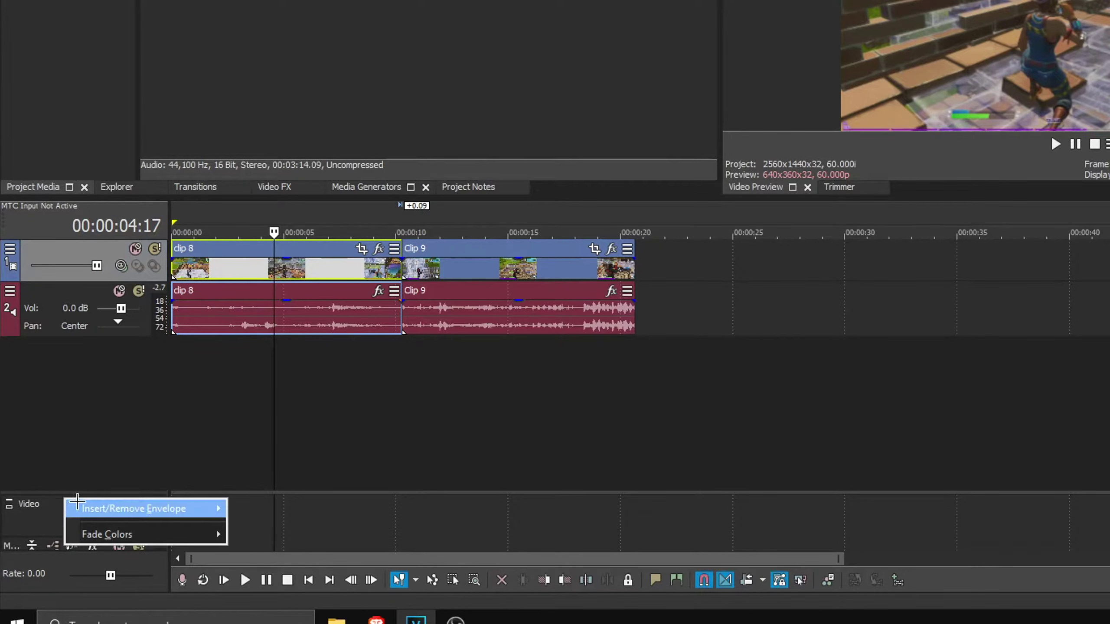
{"action": "mouse_move", "coordinate": [80, 503]}
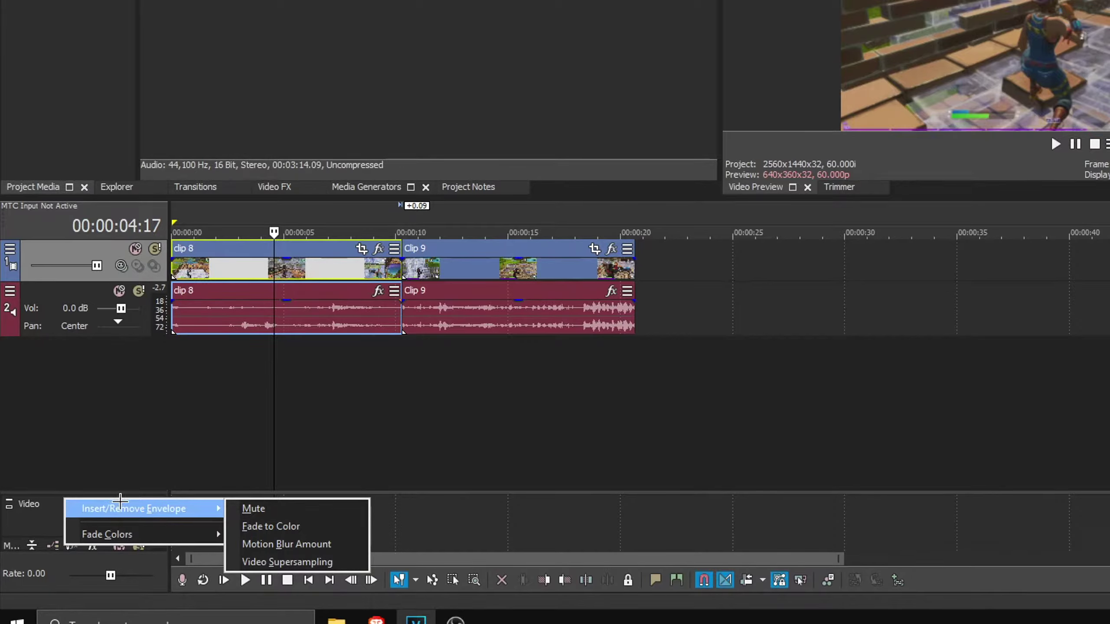
{"action": "left_click", "coordinate": [288, 544]}
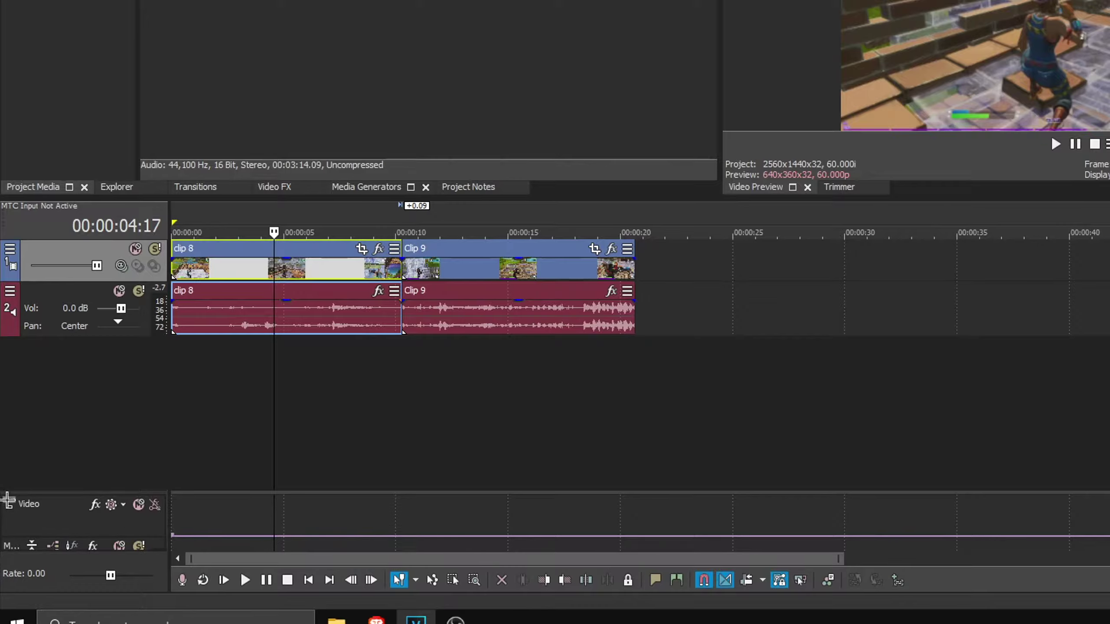
Step: Adjust the height of the video bus track so its motion blur envelope can be edited
{"action": "left_click", "coordinate": [7, 500]}
{"action": "left_click_drag", "start_coordinate": [88, 493], "coordinate": [93, 519]}
{"action": "scroll", "coordinate": [291, 494], "scroll_direction": "up", "scroll_amount": 3}
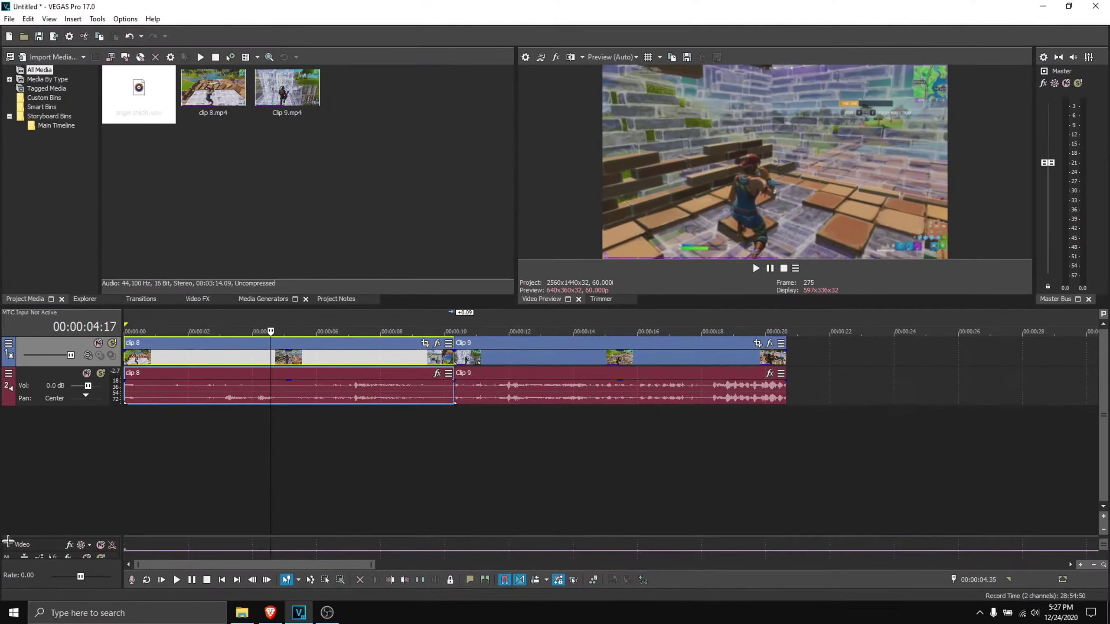
{"action": "left_click", "coordinate": [9, 528]}
{"action": "left_click_drag", "start_coordinate": [106, 518], "coordinate": [79, 515]}
{"action": "scroll", "coordinate": [268, 371], "scroll_direction": "up", "scroll_amount": 1}
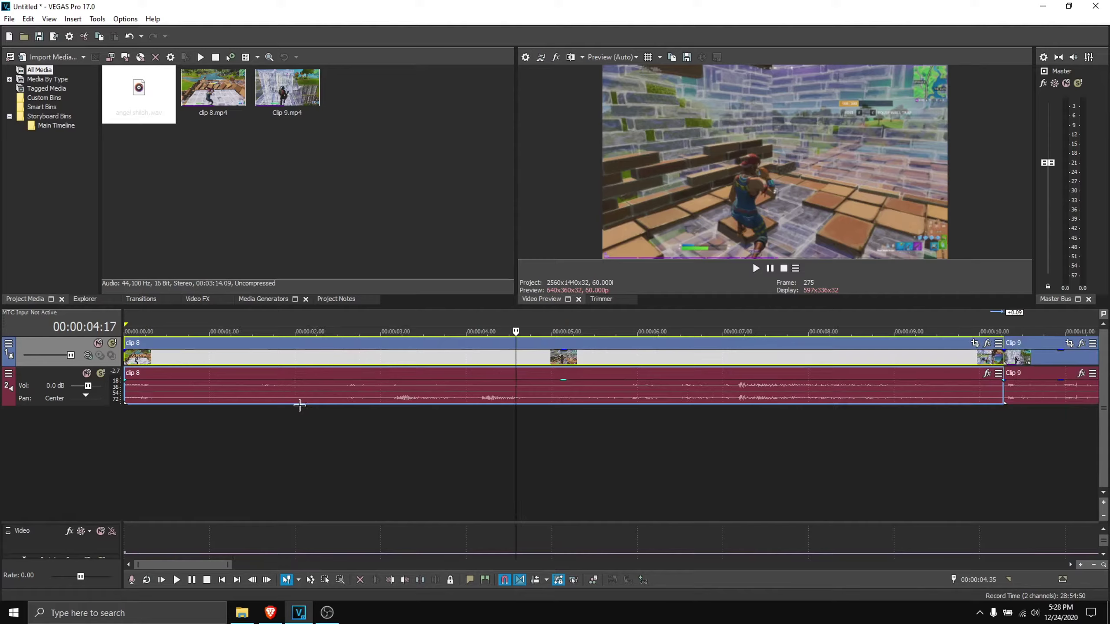
Step: Scrub through clip 8 to the start of the slow part and split it at 00:00:03.49
{"action": "scroll", "coordinate": [297, 401], "scroll_direction": "down", "scroll_amount": 3}
{"action": "left_click", "coordinate": [162, 354]}
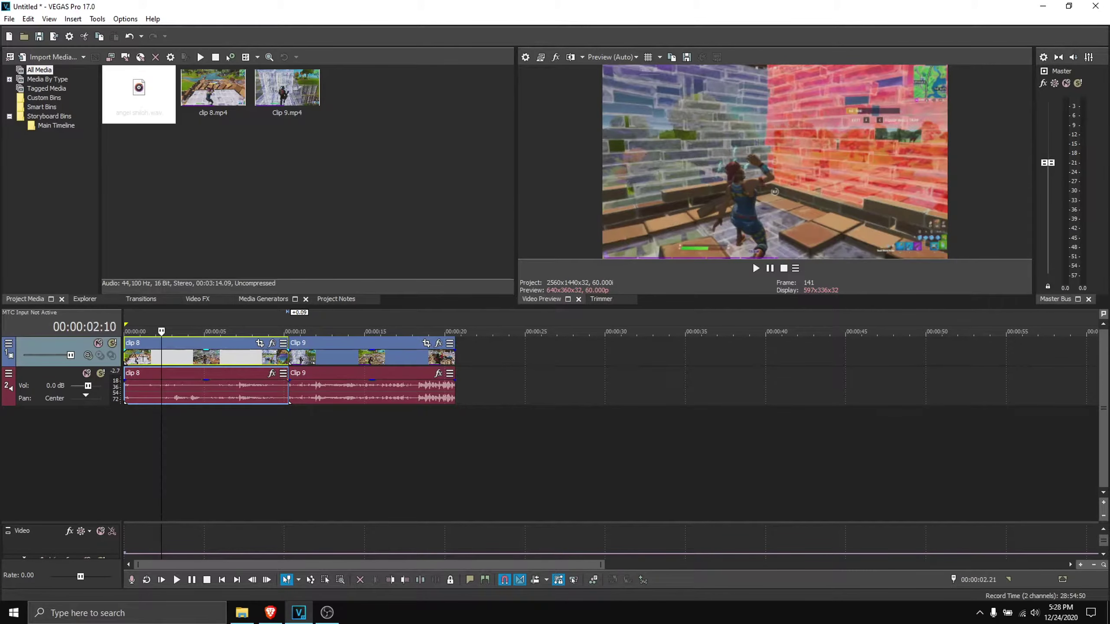
{"action": "left_click", "coordinate": [146, 357]}
{"action": "left_click", "coordinate": [129, 357]}
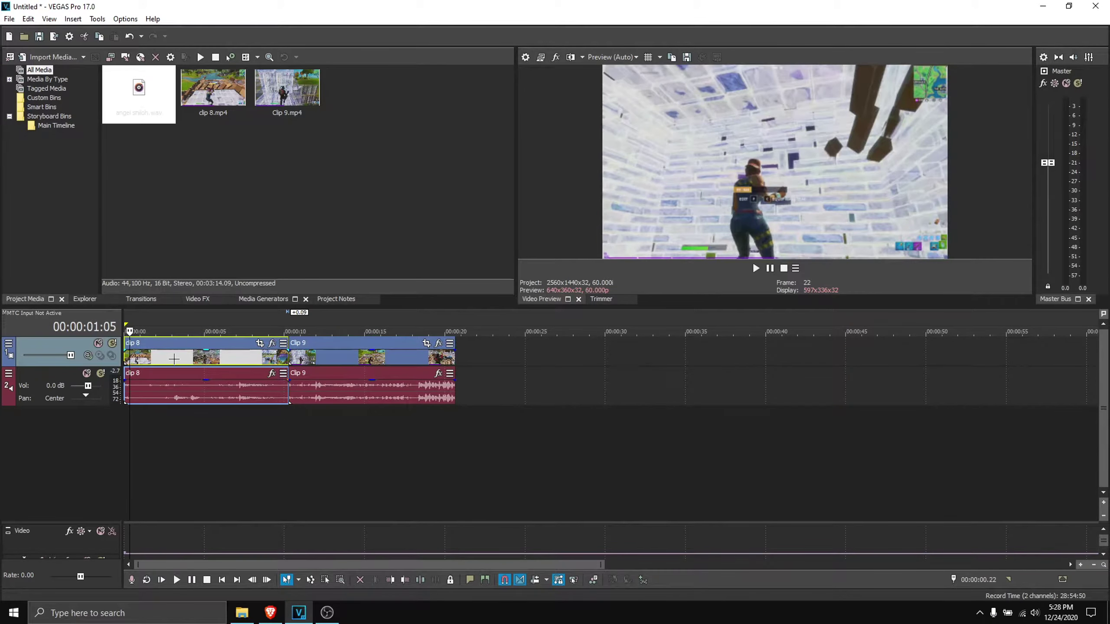
{"action": "left_click", "coordinate": [161, 358]}
{"action": "left_click", "coordinate": [175, 358]}
{"action": "left_click", "coordinate": [191, 357]}
{"action": "left_click", "coordinate": [199, 357]}
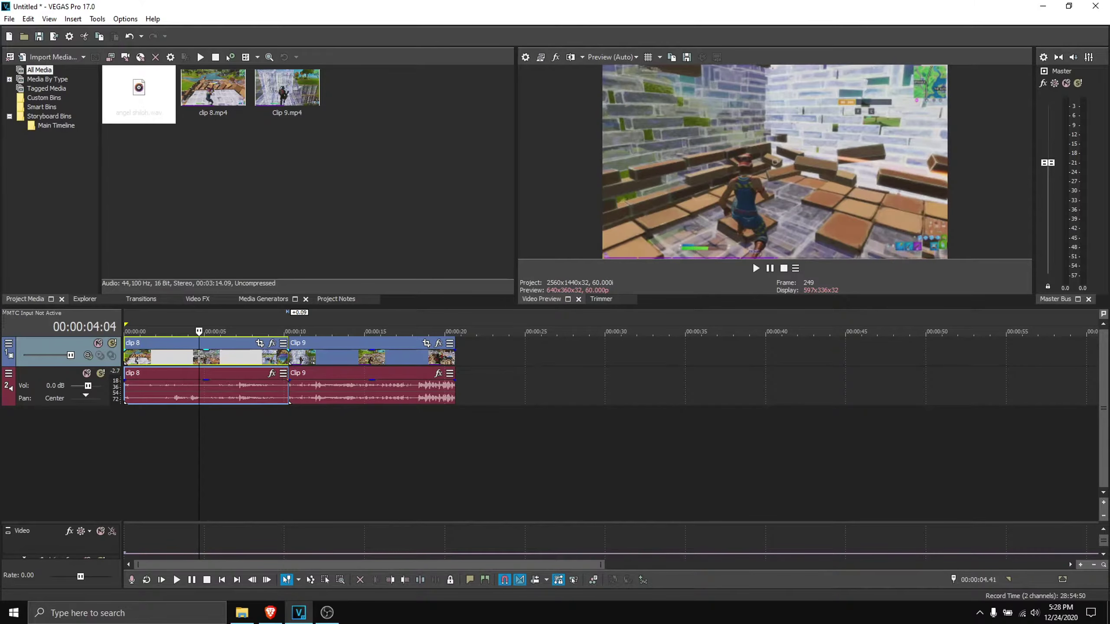
{"action": "left_click", "coordinate": [185, 357]}
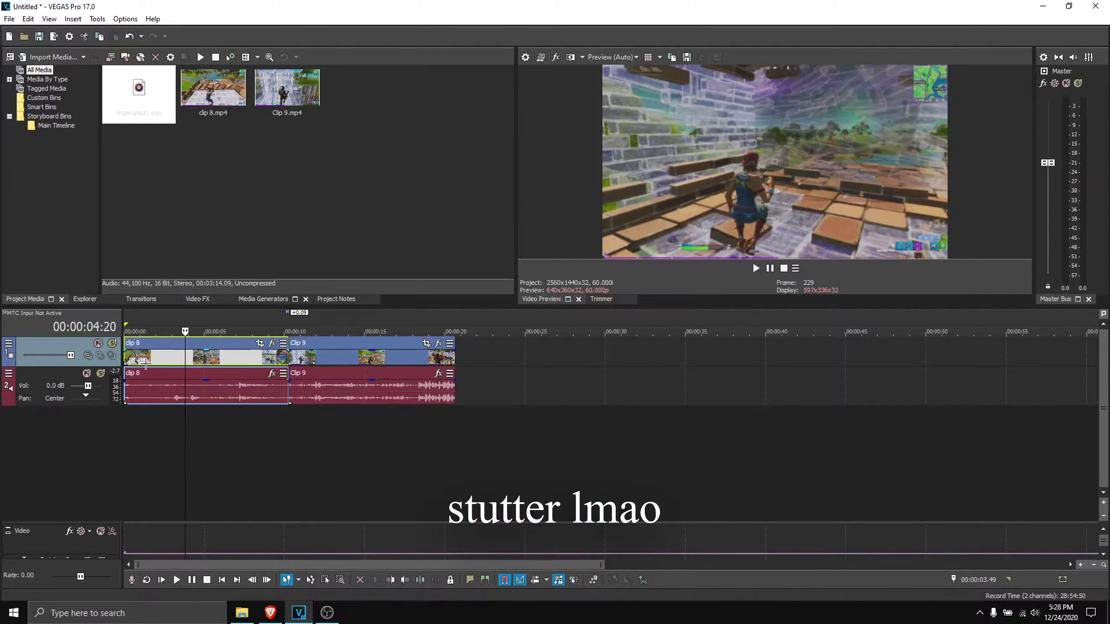
{"action": "key", "text": "s"}
Step: Split the second part of clip 8 at 00:00:06.59, where the next action begins
{"action": "left_click", "coordinate": [226, 360]}
{"action": "key", "text": "Right"}
{"action": "key", "text": "Right"}
{"action": "key", "text": "Right"}
{"action": "key", "text": "Right"}
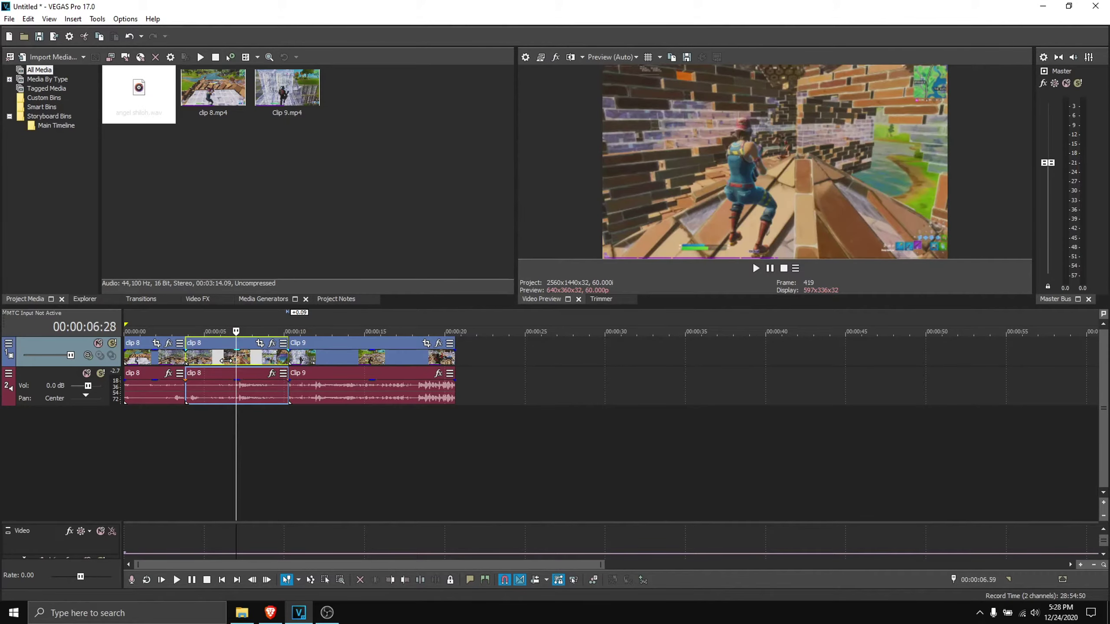
{"action": "key", "text": "s"}
Step: Speed up the middle segment of clip 8 to 327.6% and move the following segment against its end
{"action": "left_click", "coordinate": [212, 358]}
{"action": "scroll", "coordinate": [212, 357], "scroll_direction": "up", "scroll_amount": 6}
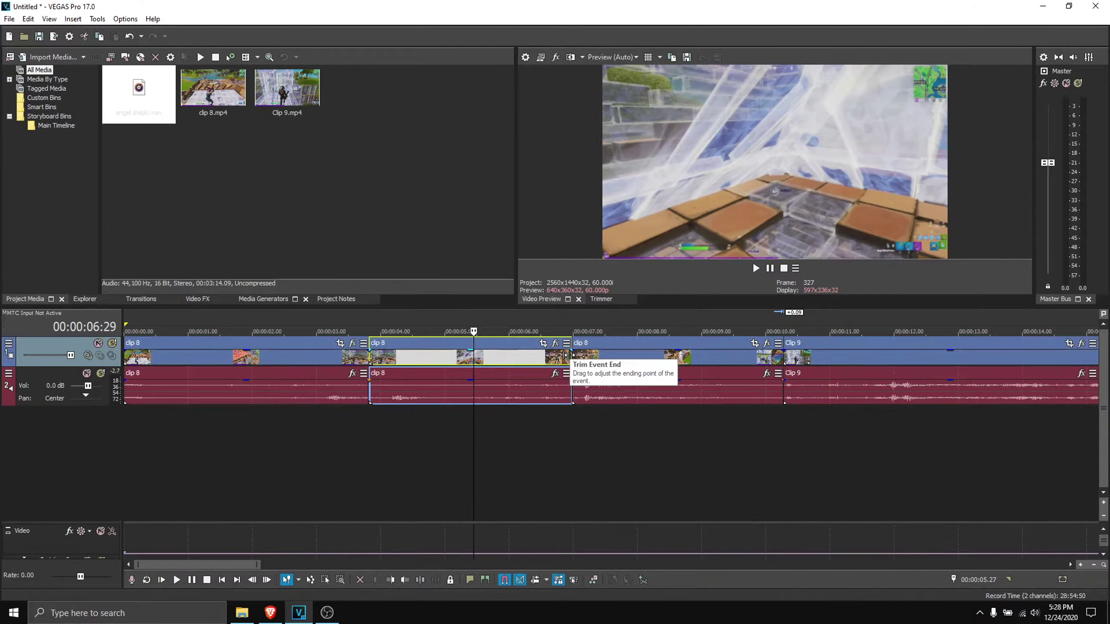
{"action": "left_click_drag", "start_coordinate": [566, 355], "coordinate": [427, 359]}
{"action": "left_click_drag", "start_coordinate": [599, 353], "coordinate": [458, 354]}
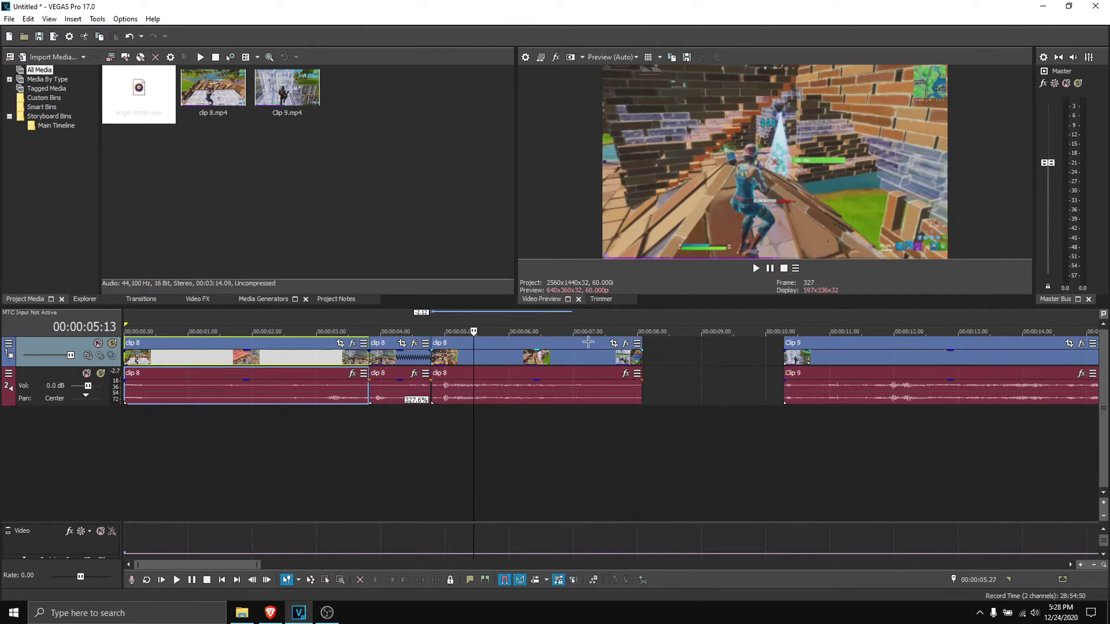
Step: Play back the sped-up segment from shortly before its start to check the pacing
{"action": "left_click", "coordinate": [331, 363]}
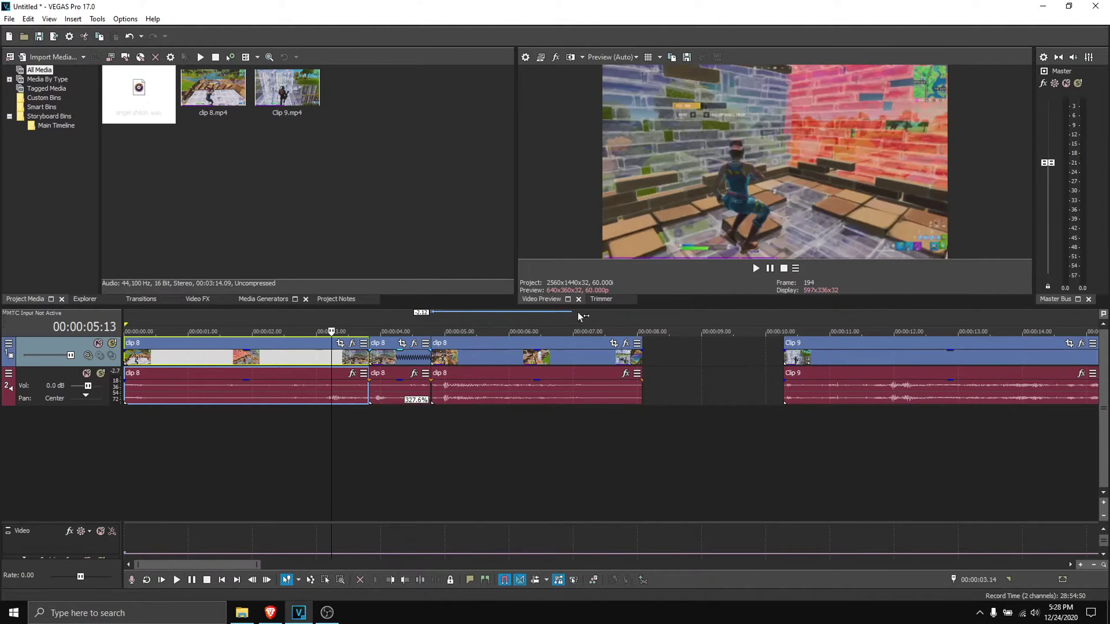
{"action": "left_click", "coordinate": [767, 269]}
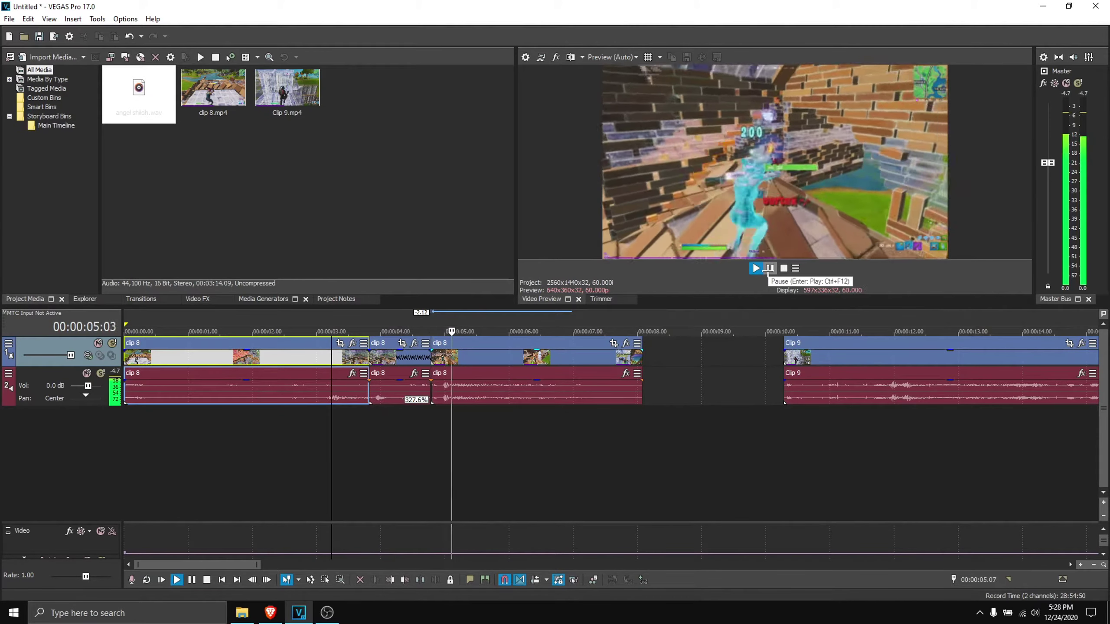
{"action": "left_click", "coordinate": [769, 268]}
Step: Speed up the middle clip 8 segment to 400% and close the gaps before the last clip 8 segment and Clip 9
{"action": "left_click", "coordinate": [372, 367]}
{"action": "left_click_drag", "start_coordinate": [412, 358], "coordinate": [452, 363]}
{"action": "scroll", "coordinate": [452, 363], "scroll_direction": "down", "scroll_amount": 2}
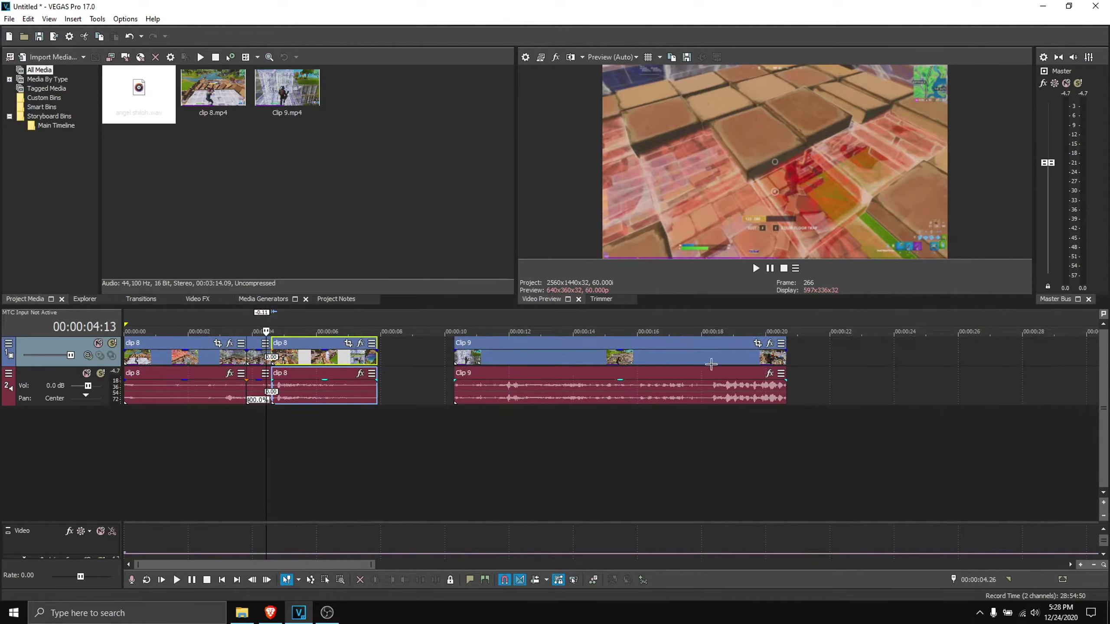
{"action": "left_click_drag", "start_coordinate": [557, 358], "coordinate": [479, 357]}
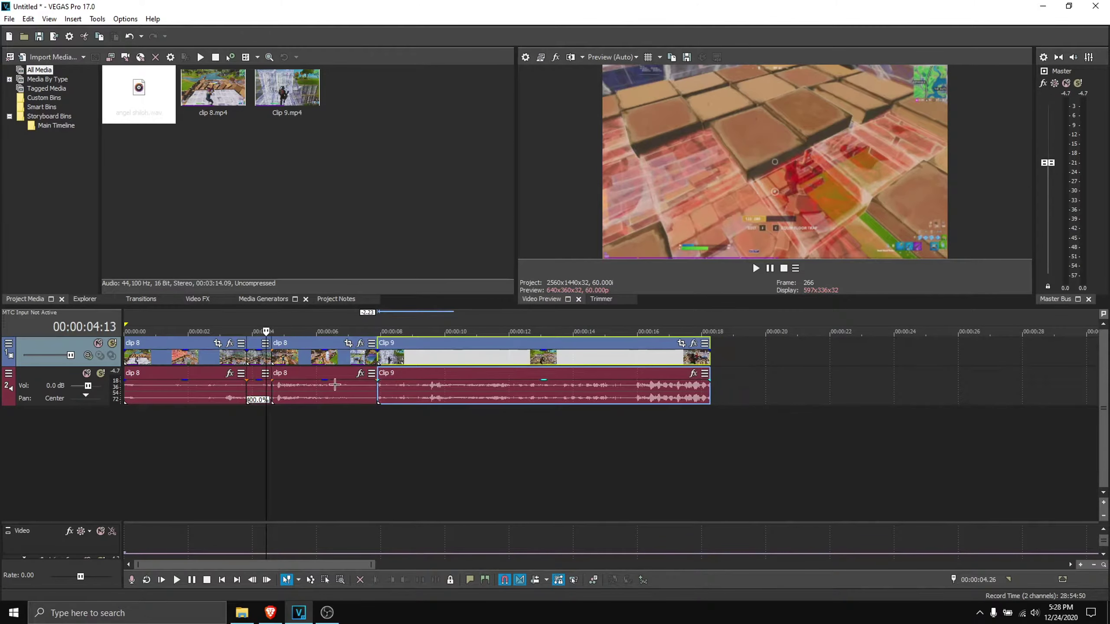
Step: Add a motion blur envelope point at the start of the sped-up clip 8 segment
{"action": "scroll", "coordinate": [353, 387], "scroll_direction": "up", "scroll_amount": 5}
{"action": "left_click", "coordinate": [525, 354]}
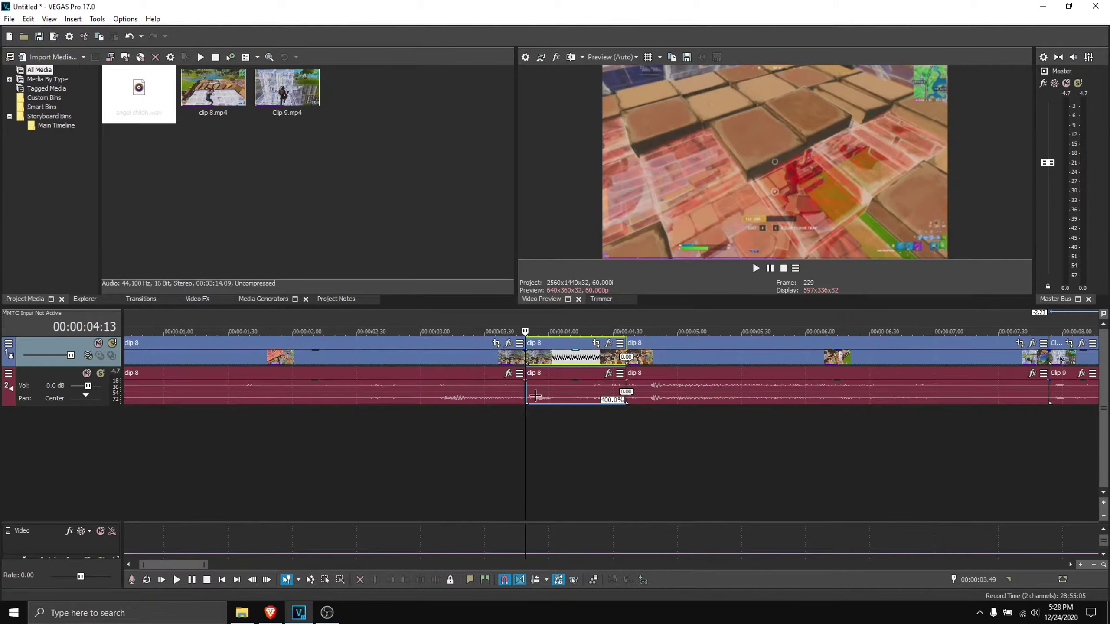
{"action": "scroll", "coordinate": [564, 515], "scroll_direction": "up", "scroll_amount": 4}
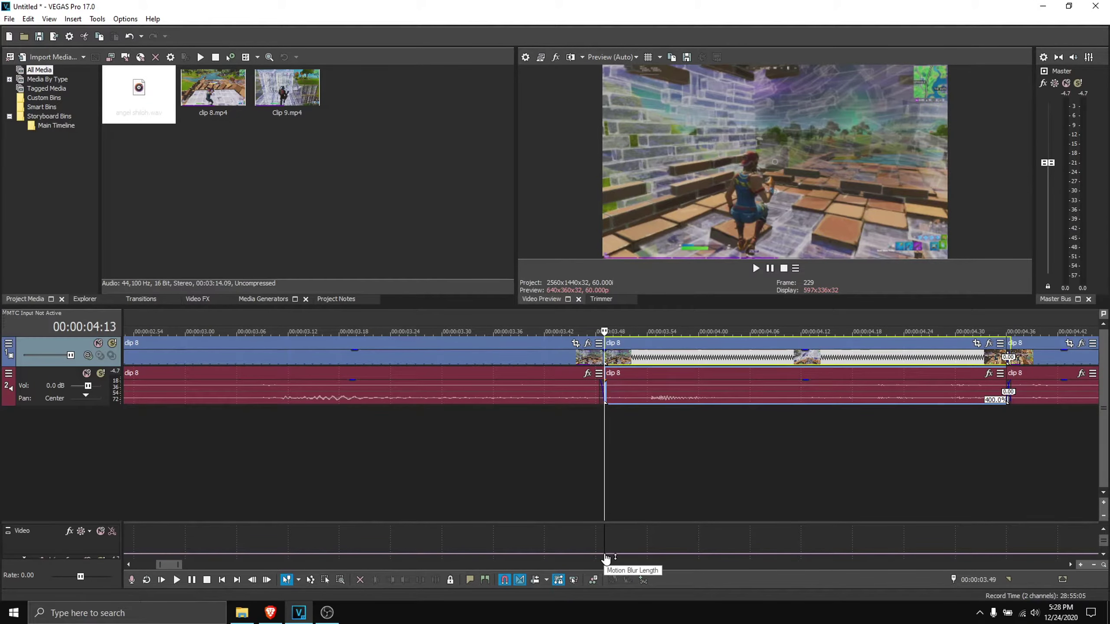
{"action": "right_click", "coordinate": [605, 558]}
{"action": "left_click", "coordinate": [623, 424]}
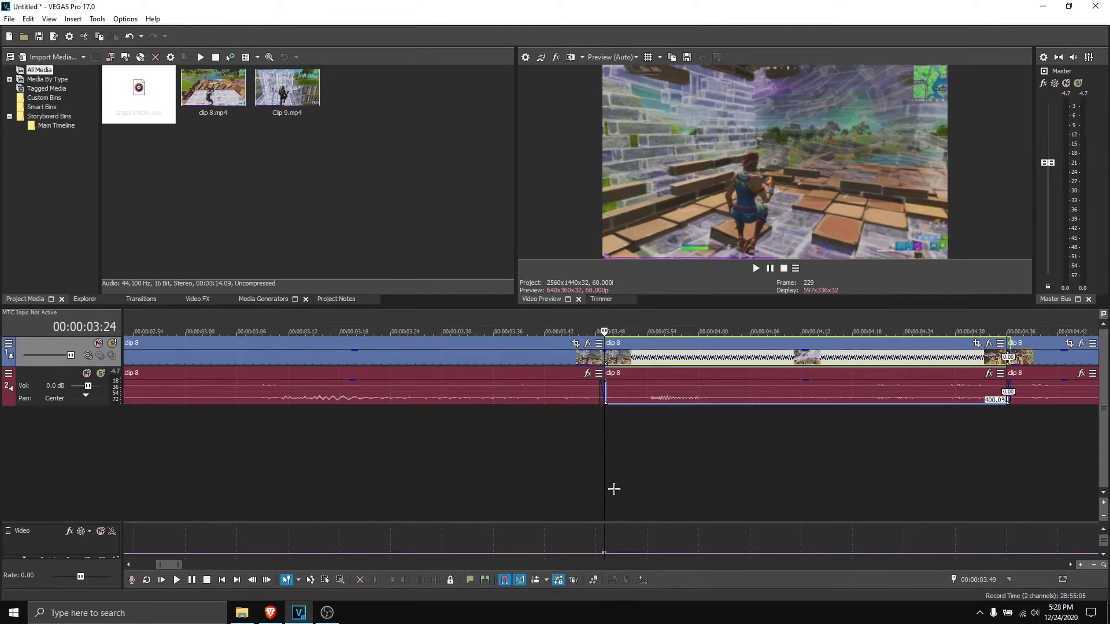
Step: Add a motion blur envelope point at the end of the sped-up clip 8 segment
{"action": "scroll", "coordinate": [614, 511], "scroll_direction": "down", "scroll_amount": 2}
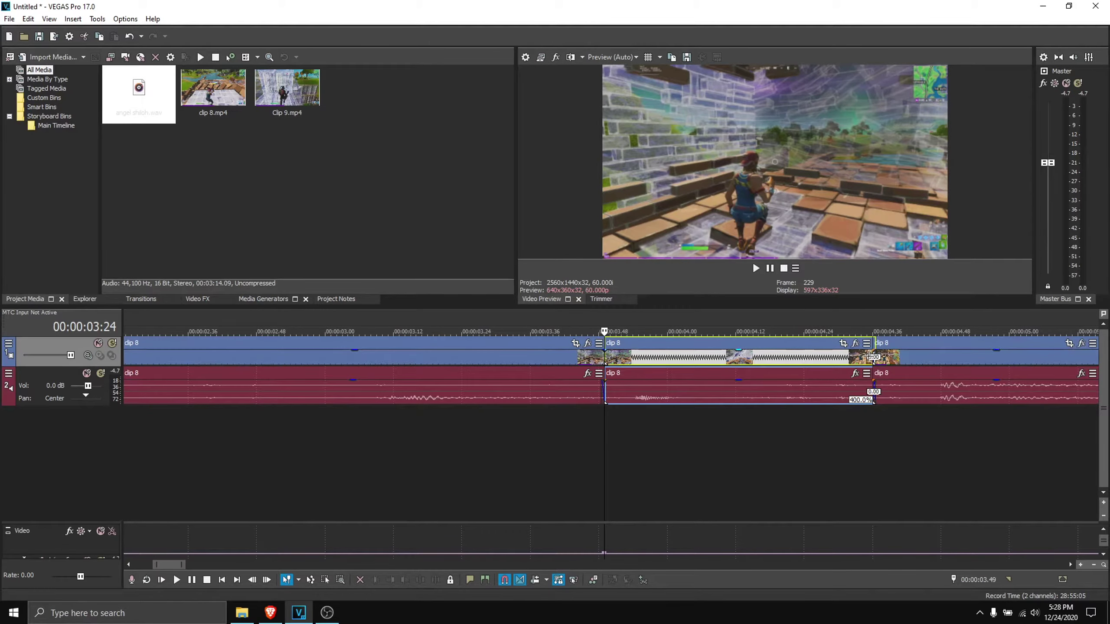
{"action": "left_click", "coordinate": [874, 356]}
{"action": "scroll", "coordinate": [864, 471], "scroll_direction": "up", "scroll_amount": 6}
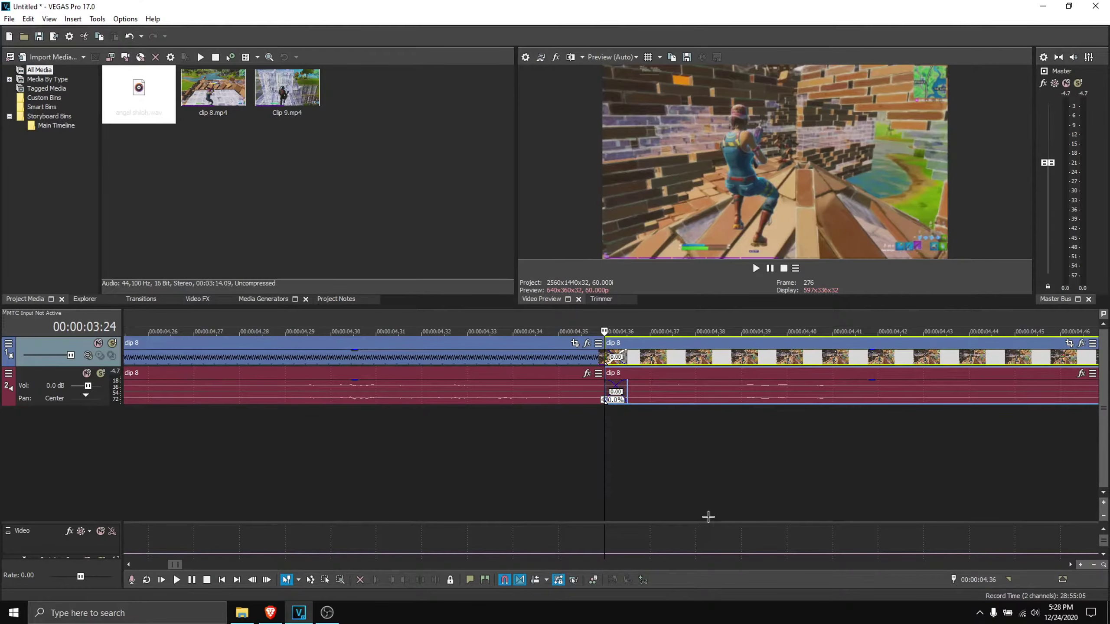
{"action": "scroll", "coordinate": [708, 517], "scroll_direction": "down", "scroll_amount": 4}
{"action": "right_click", "coordinate": [607, 558]}
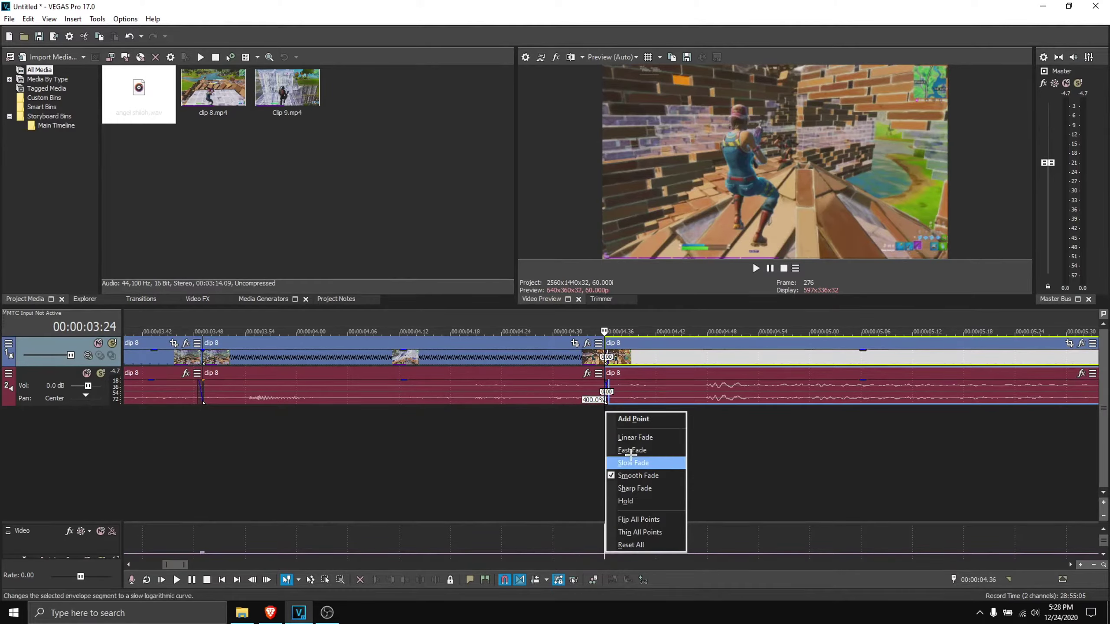
{"action": "left_click", "coordinate": [611, 421]}
Step: Add a motion blur envelope point three frames before the sped-up segment starts, at 00:00:03.46
{"action": "scroll", "coordinate": [328, 541], "scroll_direction": "down", "scroll_amount": 2}
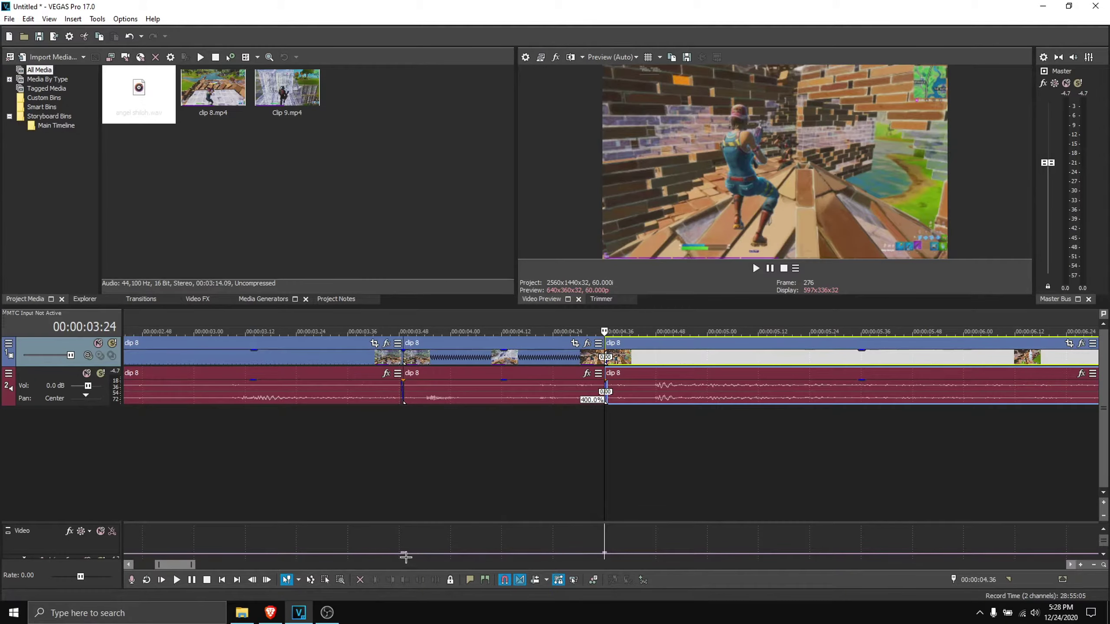
{"action": "left_click", "coordinate": [403, 437]}
{"action": "scroll", "coordinate": [409, 436], "scroll_direction": "up", "scroll_amount": 4}
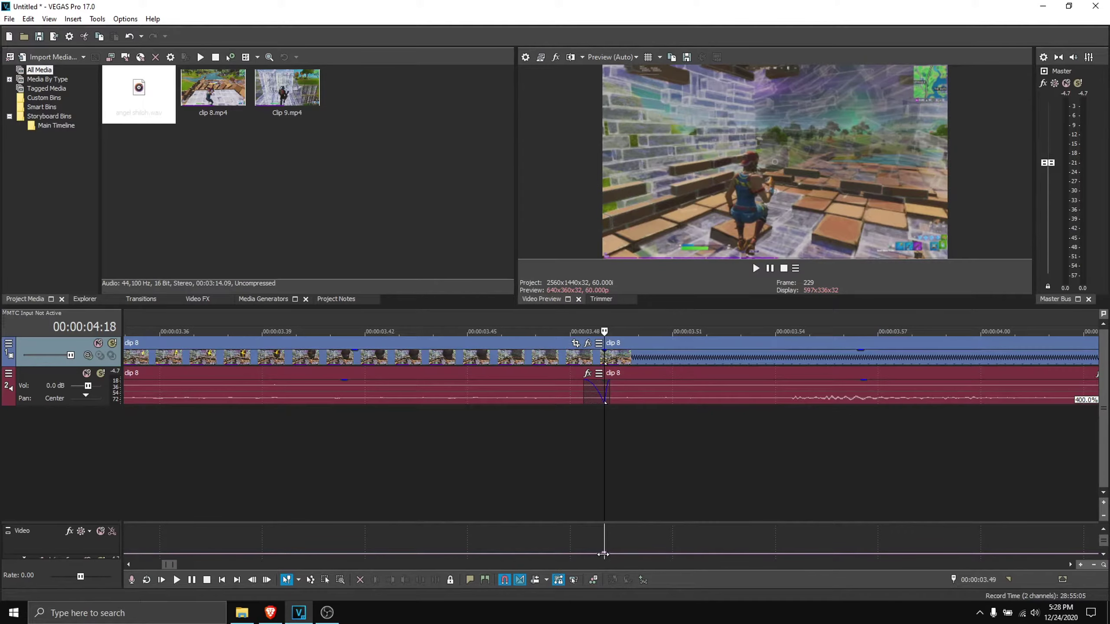
{"action": "scroll", "coordinate": [585, 510], "scroll_direction": "down", "scroll_amount": 1}
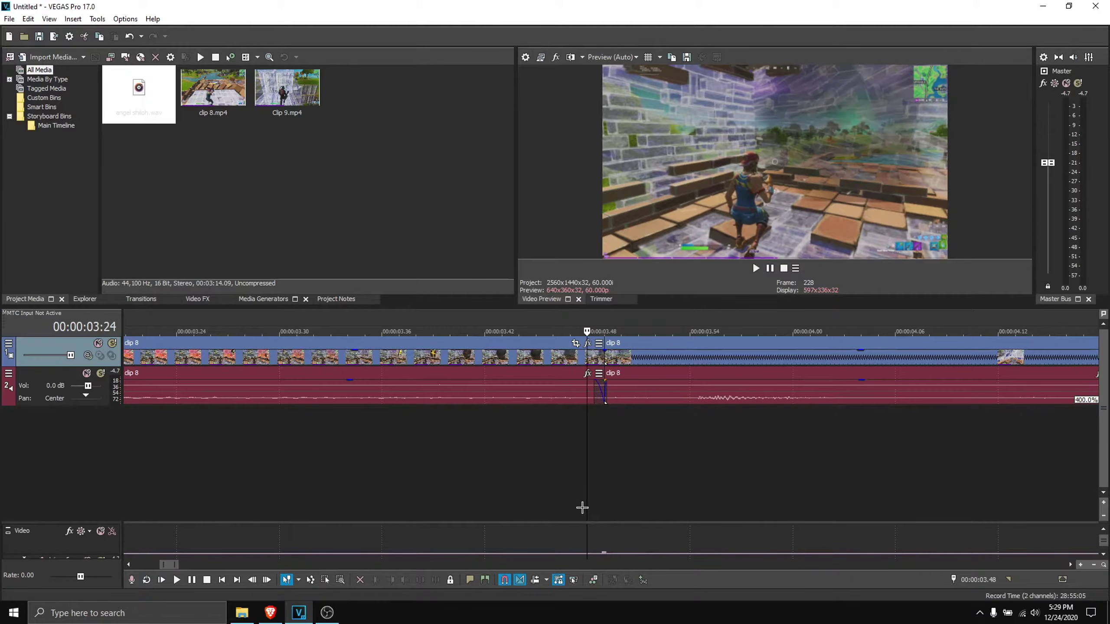
{"action": "left_click", "coordinate": [552, 555]}
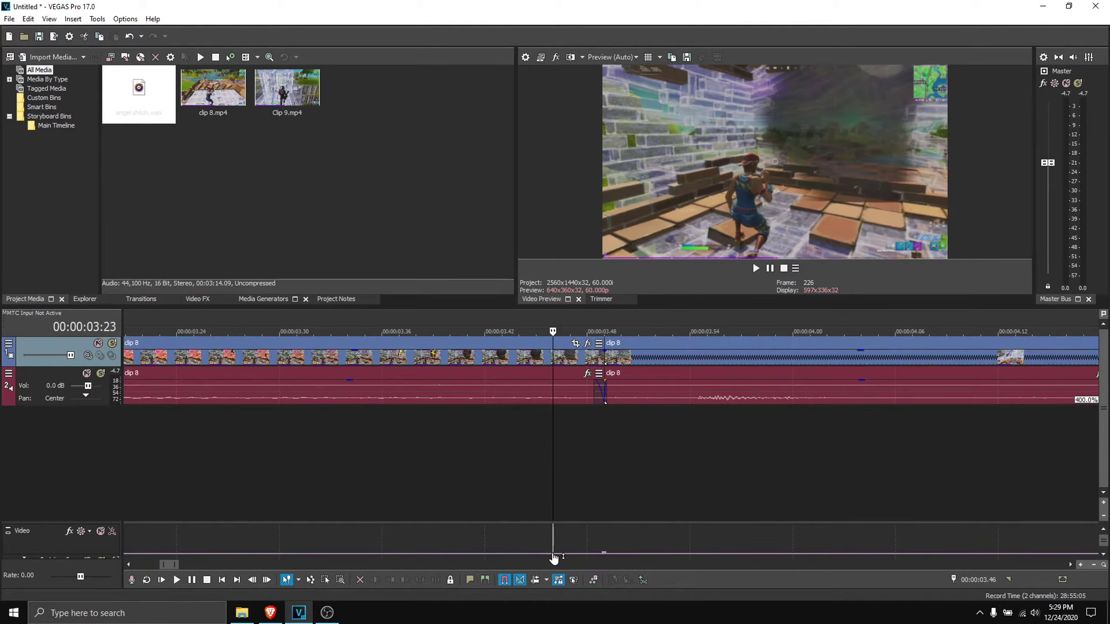
{"action": "right_click", "coordinate": [553, 558]}
{"action": "left_click", "coordinate": [577, 418]}
Step: Add a motion blur envelope point three frames after the sped-up segment ends, at 00:00:04.39
{"action": "scroll", "coordinate": [610, 558], "scroll_direction": "down", "scroll_amount": 1}
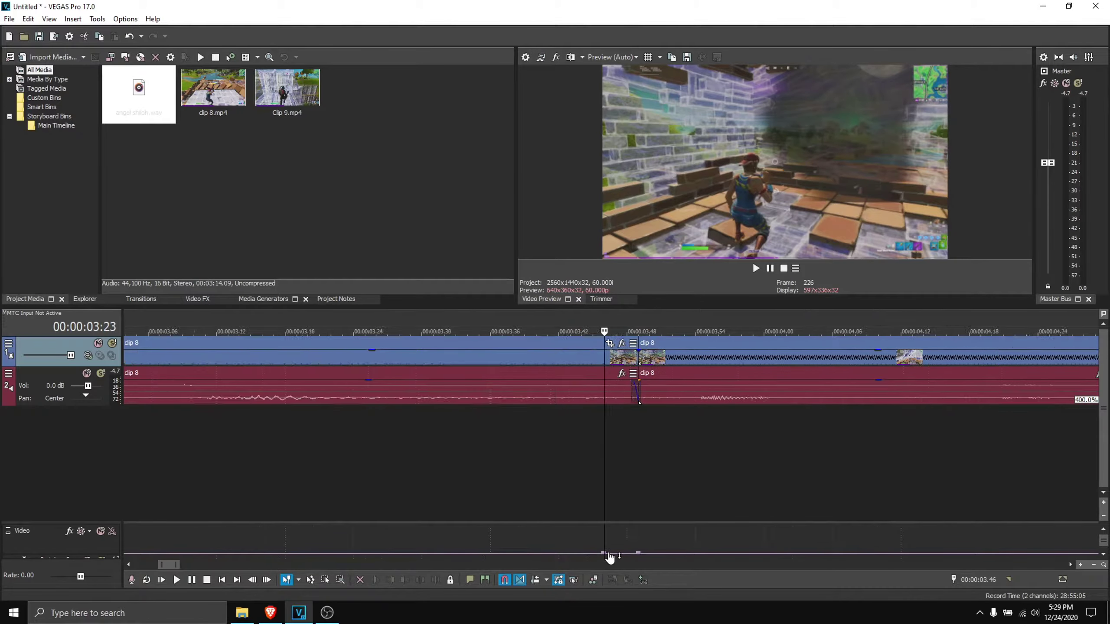
{"action": "scroll", "coordinate": [610, 558], "scroll_direction": "down", "scroll_amount": 1}
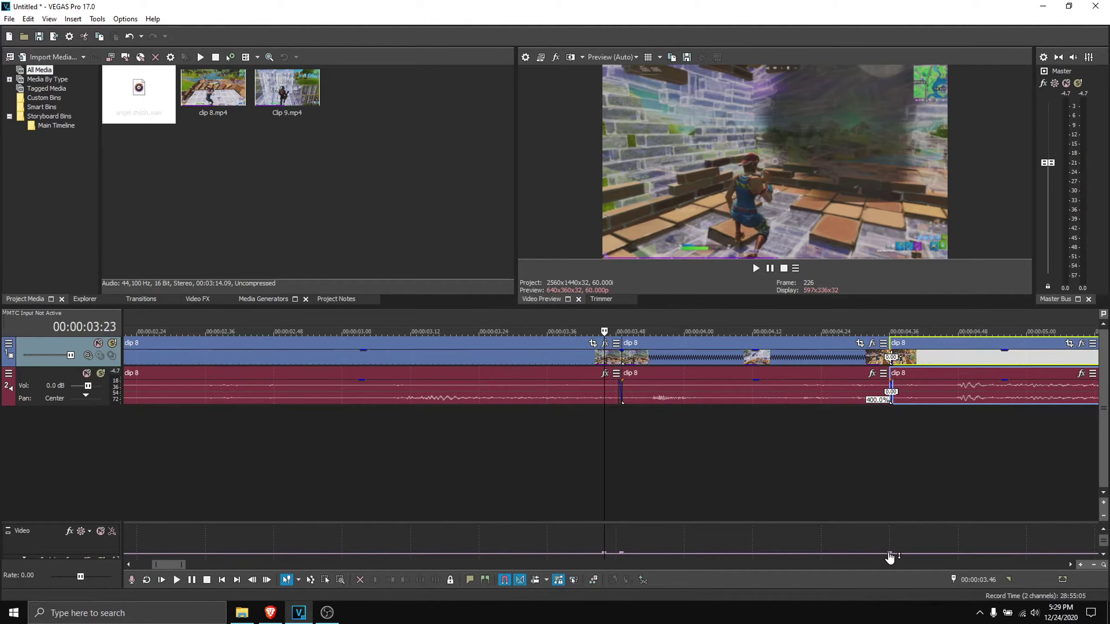
{"action": "left_click", "coordinate": [889, 554]}
{"action": "scroll", "coordinate": [876, 480], "scroll_direction": "up", "scroll_amount": 5}
{"action": "key", "text": "Right"}
{"action": "key", "text": "Right"}
{"action": "key", "text": "Right"}
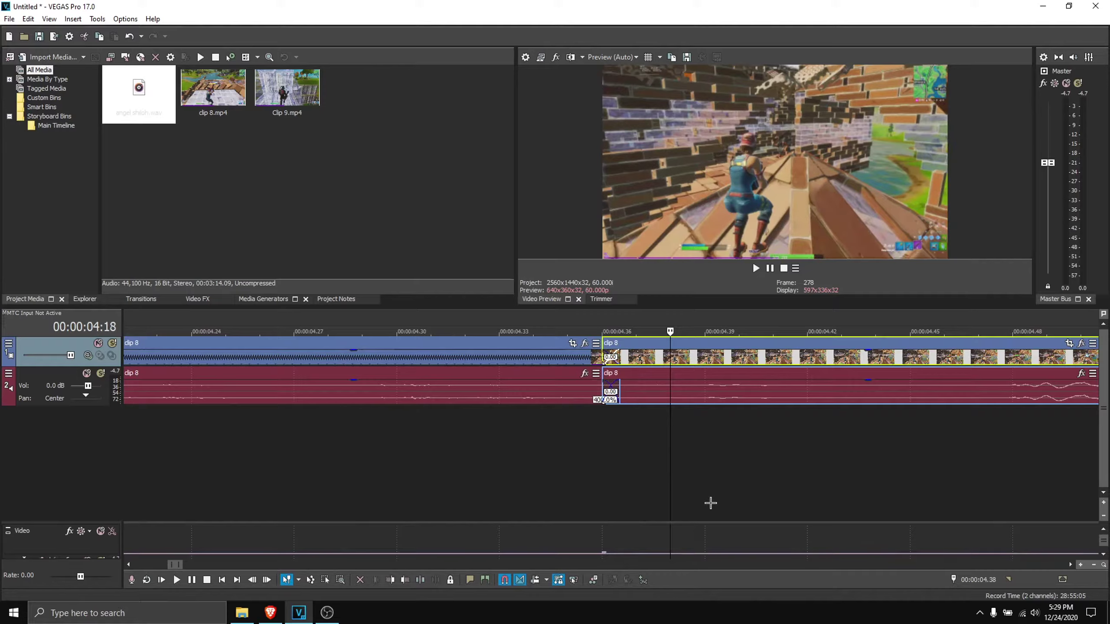
{"action": "right_click", "coordinate": [707, 559]}
{"action": "left_click", "coordinate": [721, 422]}
Step: Set the motion blur envelope point at the end of the sped-up segment to 50
{"action": "scroll", "coordinate": [483, 490], "scroll_direction": "down", "scroll_amount": 4}
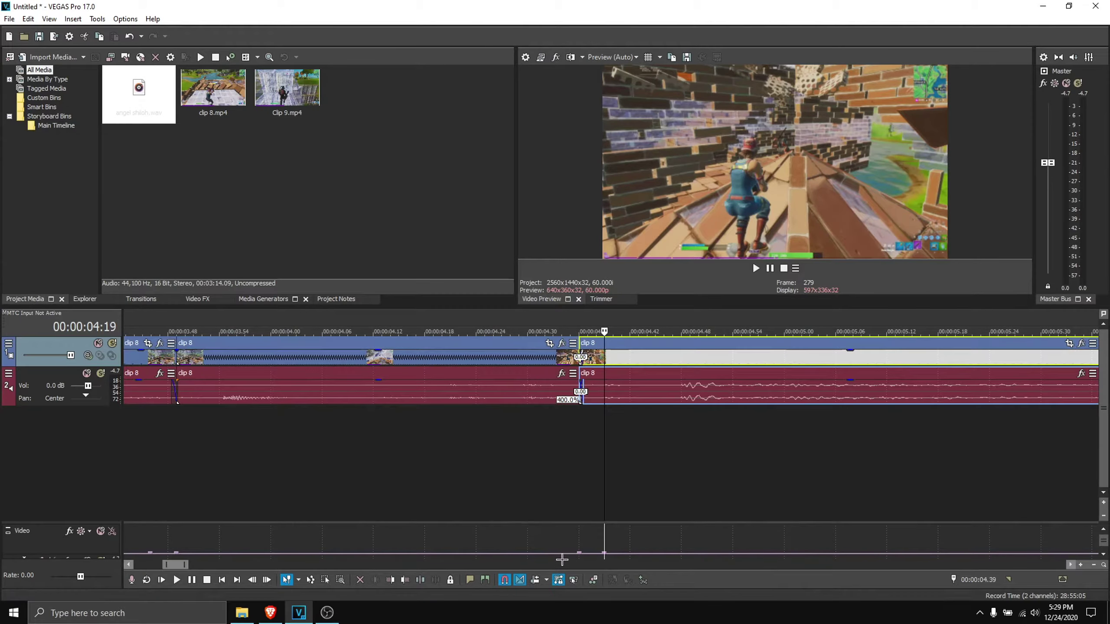
{"action": "left_click", "coordinate": [579, 554]}
{"action": "right_click", "coordinate": [580, 360]}
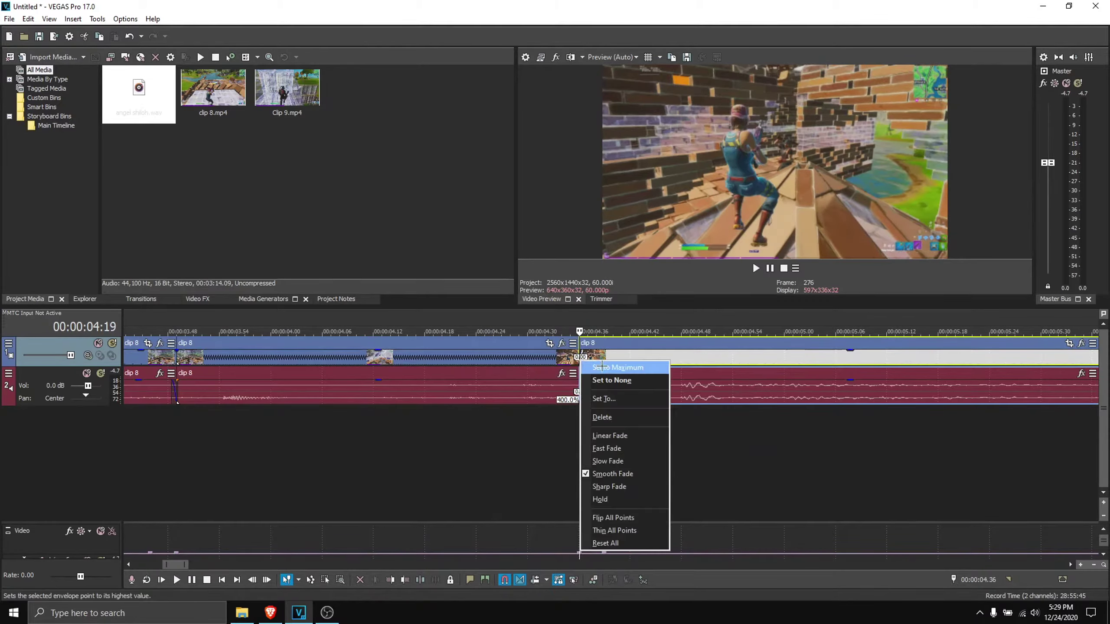
{"action": "left_click", "coordinate": [597, 394]}
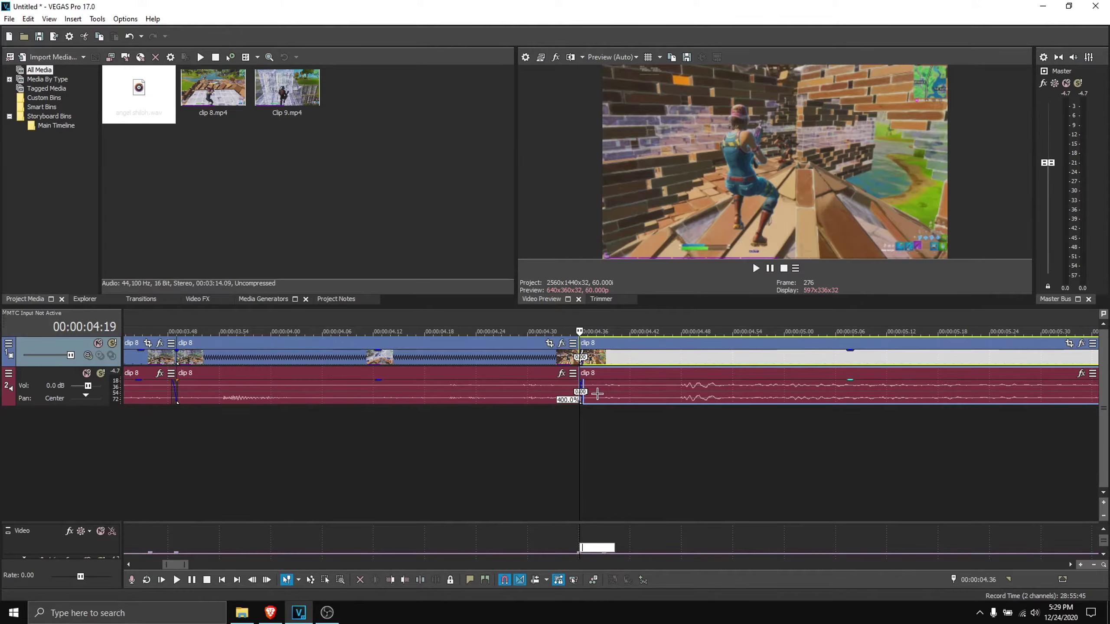
{"action": "type", "text": "50"}
{"action": "key", "text": "Return"}
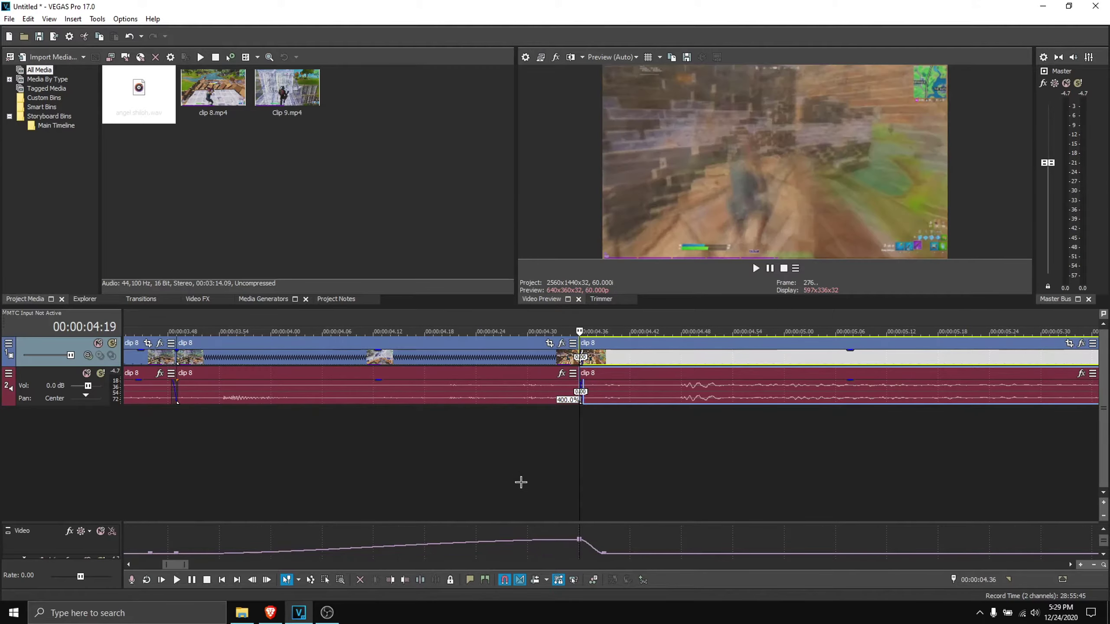
Step: Set the motion blur envelope point at the start of the sped-up segment to the same level as its end point
{"action": "scroll", "coordinate": [520, 480], "scroll_direction": "down", "scroll_amount": 1}
{"action": "right_click", "coordinate": [335, 558]}
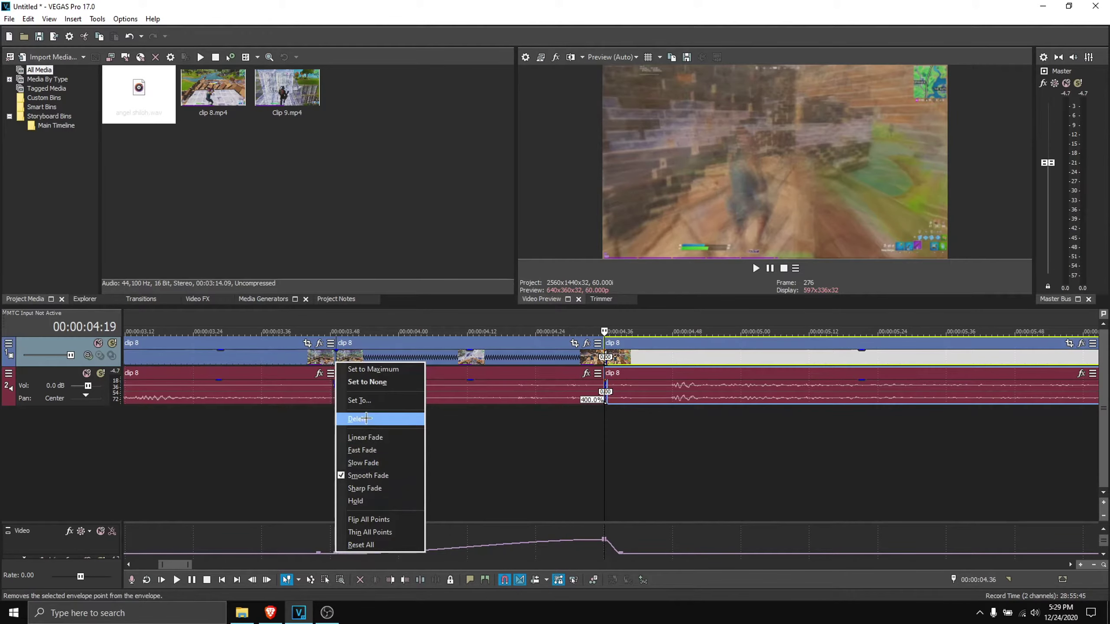
{"action": "left_click", "coordinate": [369, 403]}
{"action": "key", "text": "Return"}
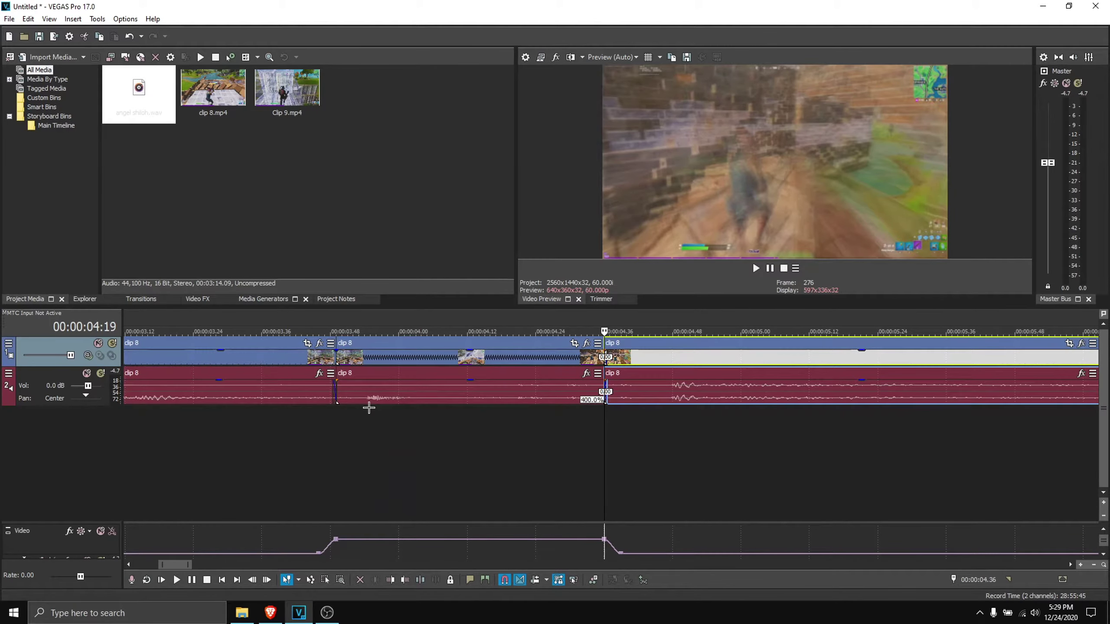
Step: Play back the sped-up clip 8 segment with a little footage on either side
{"action": "left_click", "coordinate": [285, 472]}
{"action": "left_click", "coordinate": [755, 268]}
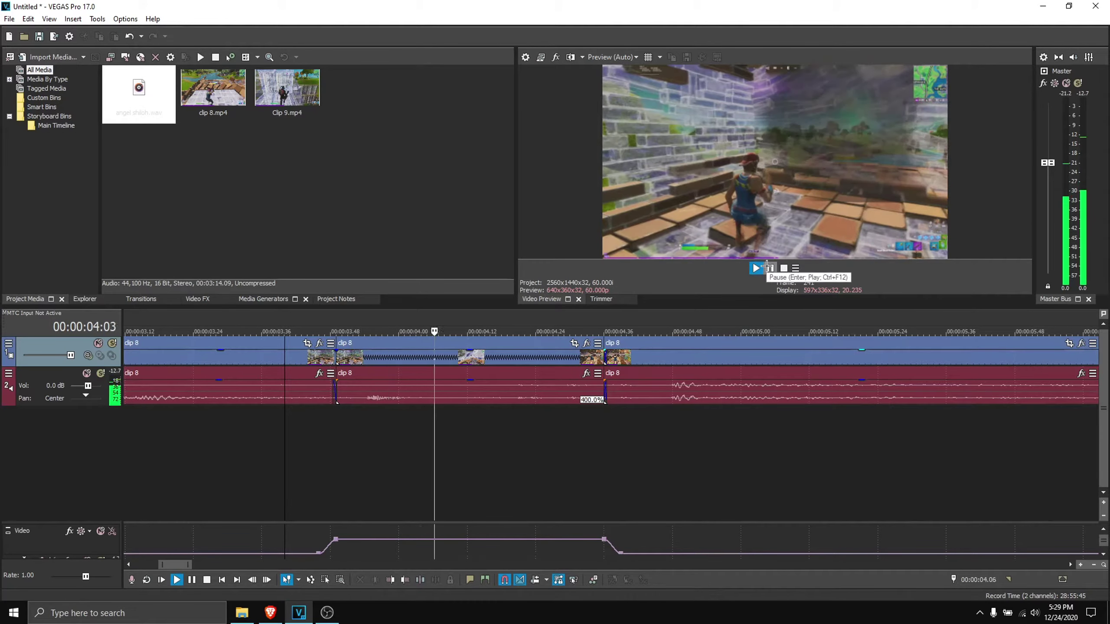
{"action": "left_click_drag", "start_coordinate": [250, 464], "coordinate": [706, 466]}
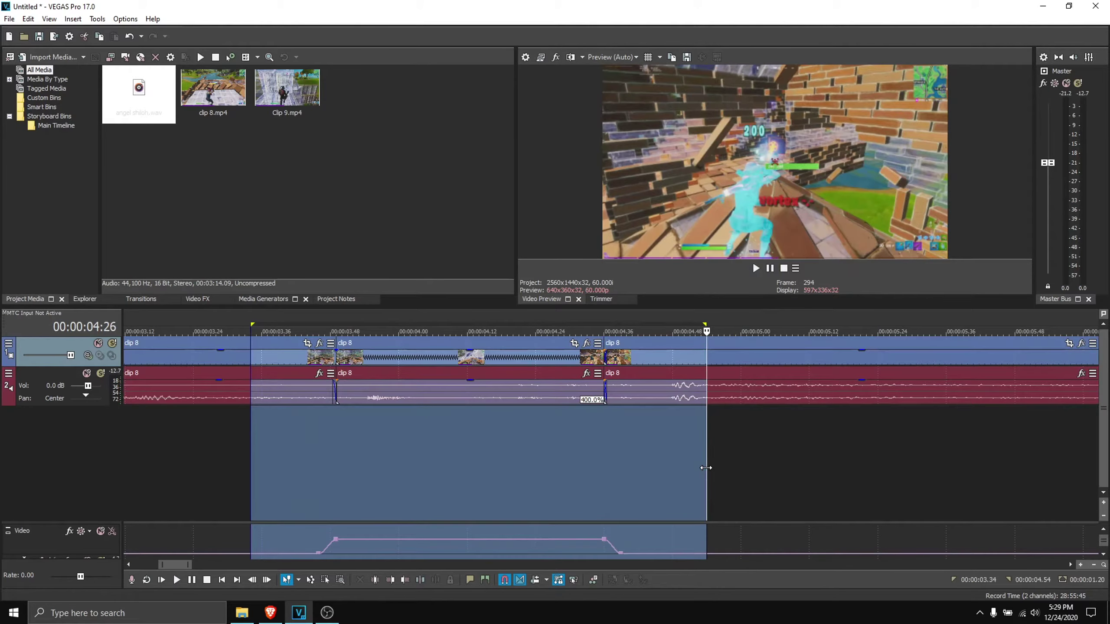
{"action": "key", "text": "space"}
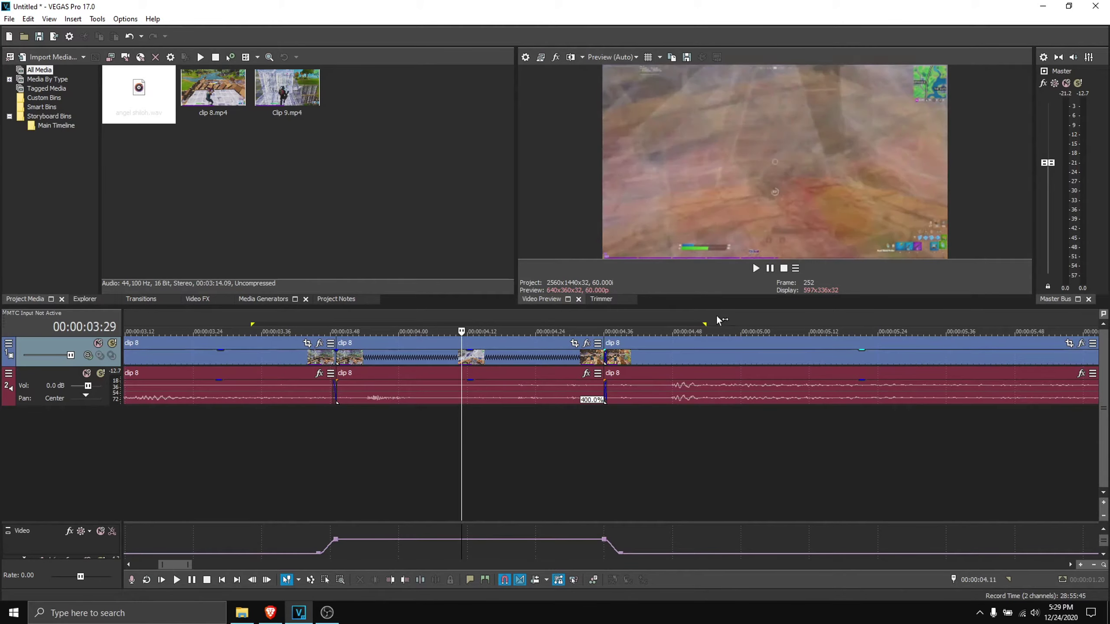
{"action": "key", "text": "space"}
{"action": "left_click", "coordinate": [756, 268]}
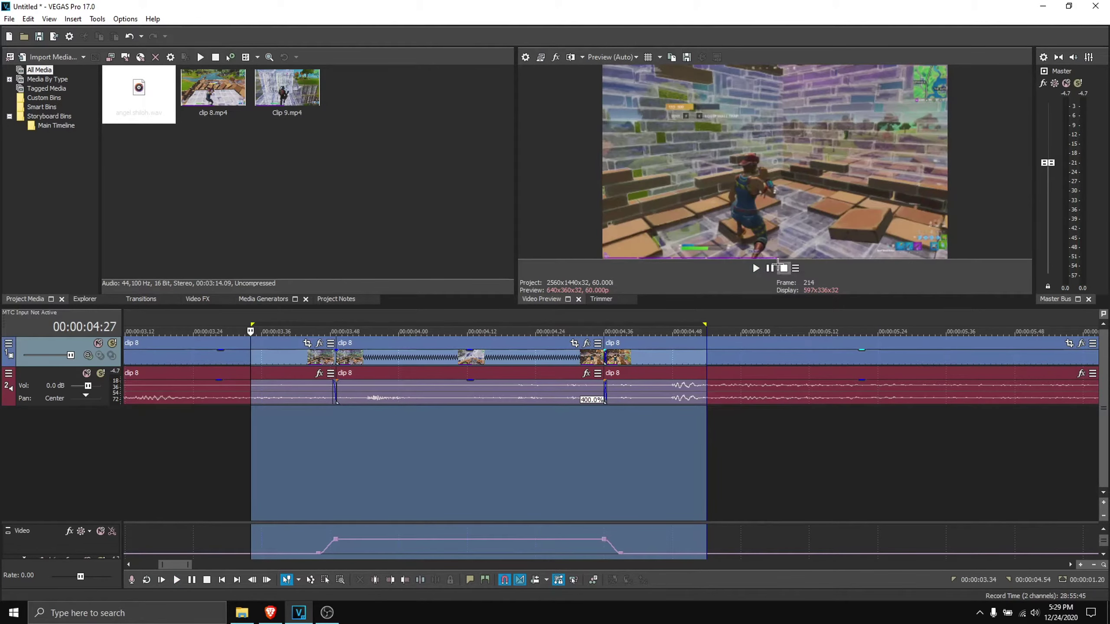
{"action": "left_click", "coordinate": [769, 268]}
Step: Lower the audio gain of the sped-up segment to silence and play the section back
{"action": "left_click", "coordinate": [444, 383]}
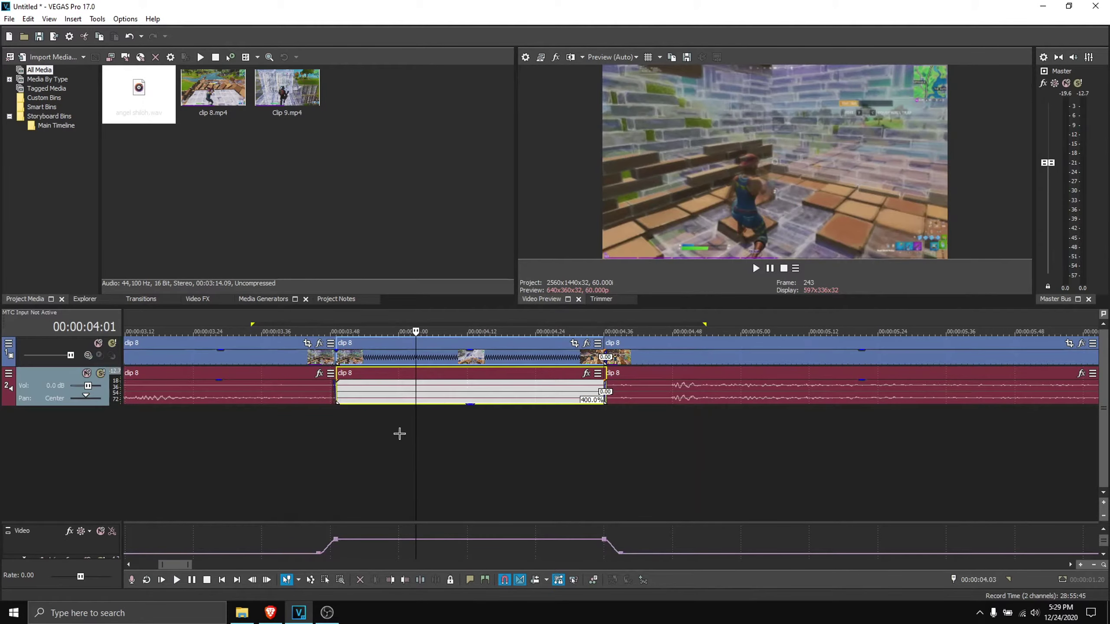
{"action": "left_click", "coordinate": [284, 357]}
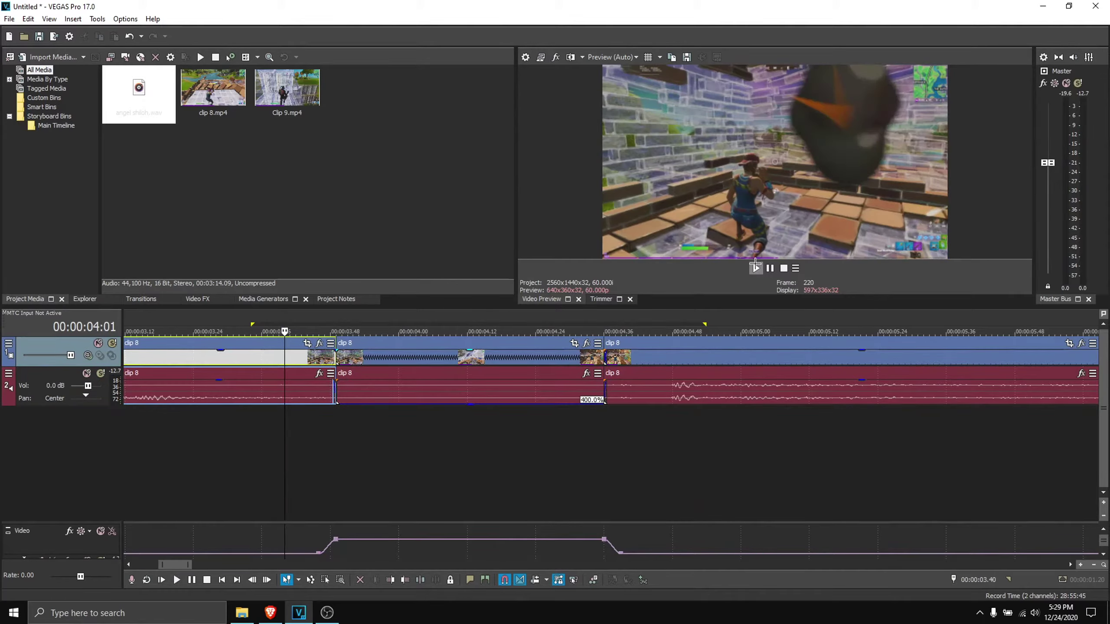
{"action": "left_click", "coordinate": [755, 268]}
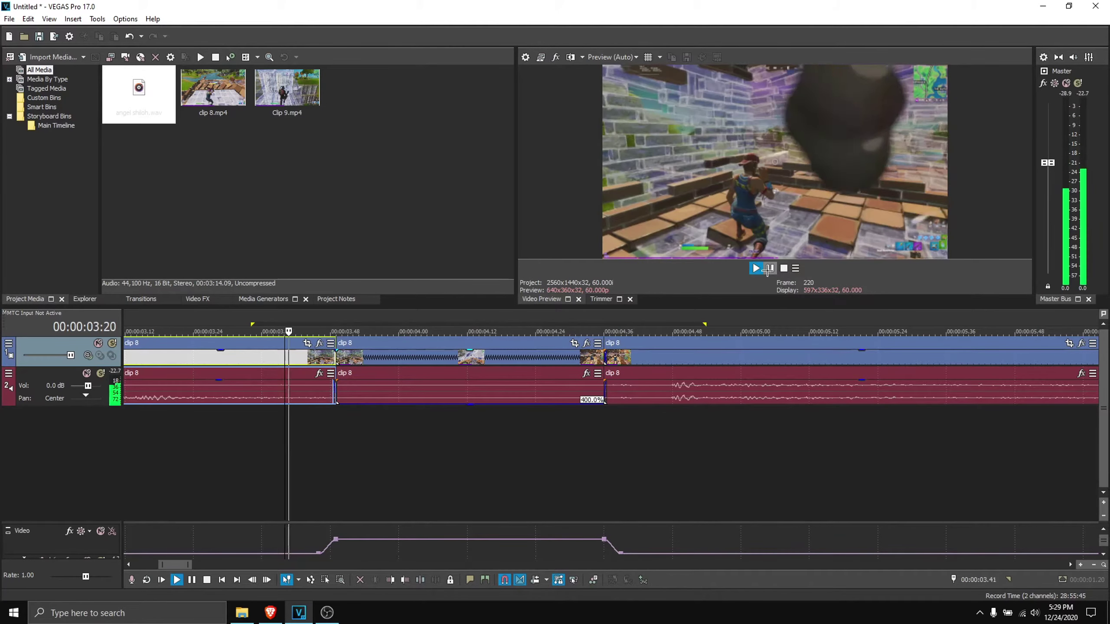
{"action": "left_click", "coordinate": [769, 268]}
Step: Fade out the clip 8 audio before the sped-up segment and fade in the audio right after it
{"action": "left_click_drag", "start_coordinate": [334, 382], "coordinate": [293, 379]}
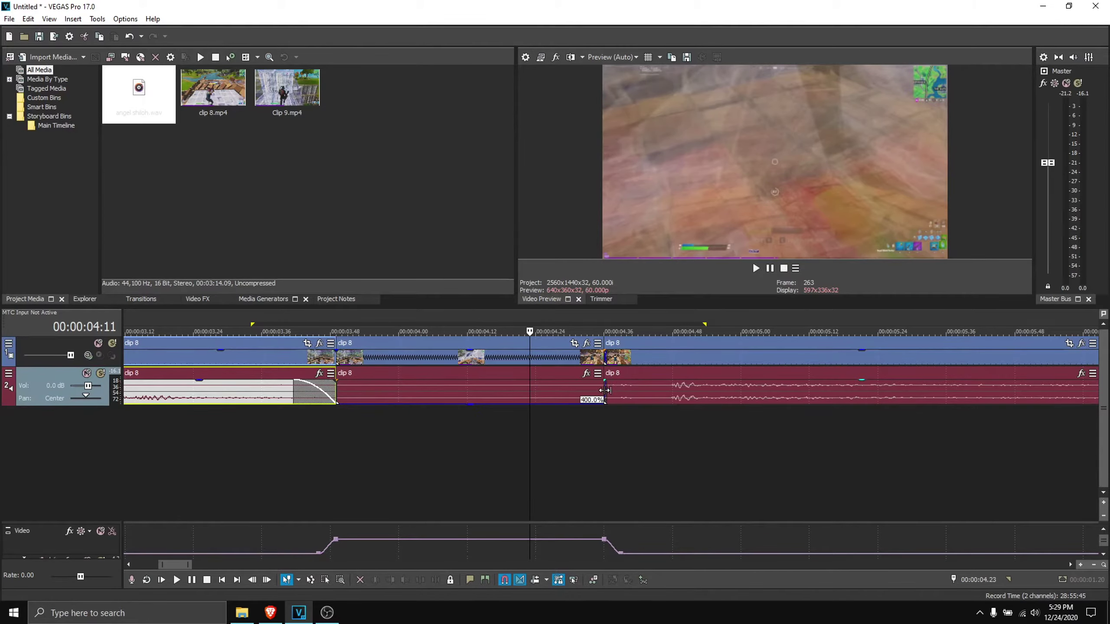
{"action": "left_click_drag", "start_coordinate": [605, 380], "coordinate": [612, 387]}
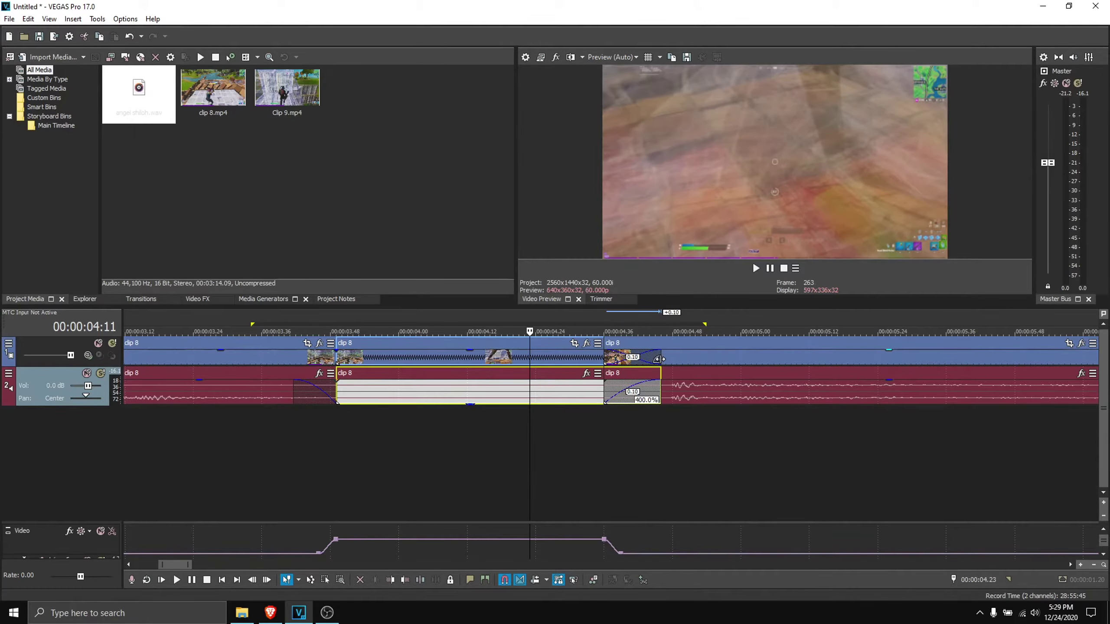
{"action": "left_click_drag", "start_coordinate": [658, 359], "coordinate": [655, 383]}
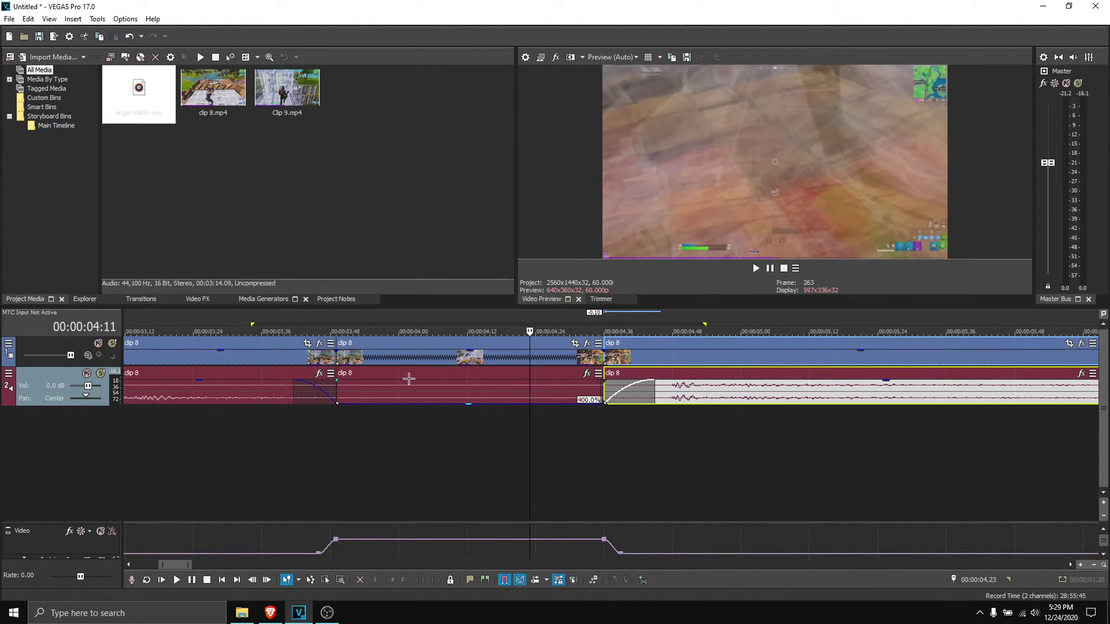
Step: Play back the sped-up section from 00:00:03.32 to 00:00:05.01 to check the audio fades and motion blur
{"action": "left_click", "coordinate": [233, 362]}
{"action": "left_click", "coordinate": [756, 268]}
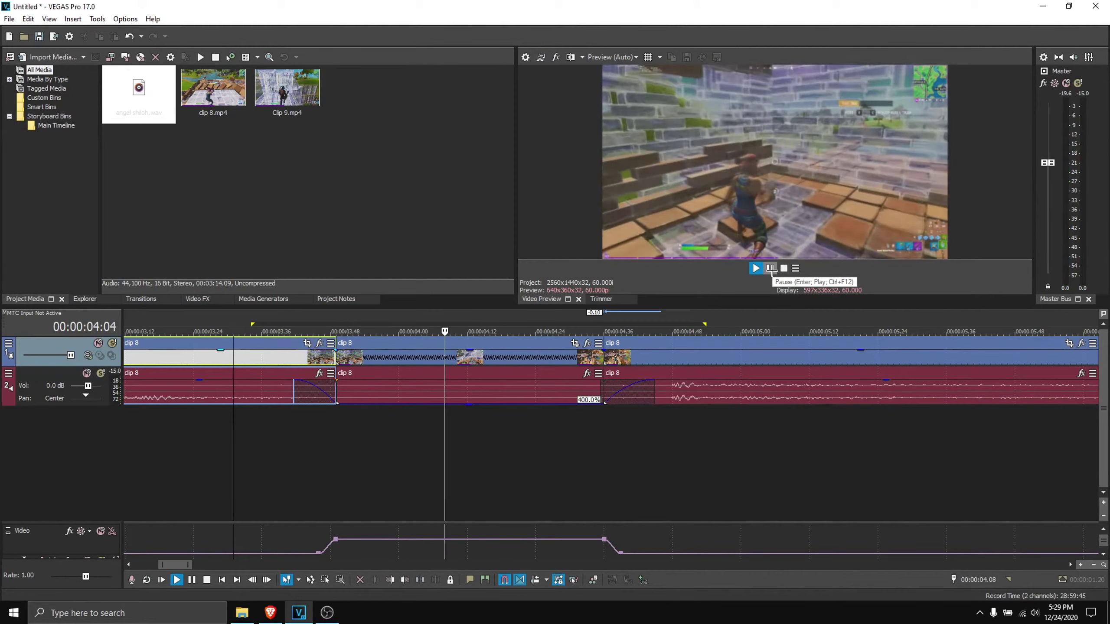
{"action": "left_click", "coordinate": [771, 269]}
{"action": "left_click_drag", "start_coordinate": [239, 443], "coordinate": [746, 438]}
{"action": "left_click", "coordinate": [728, 421]}
{"action": "double_click", "coordinate": [558, 324]}
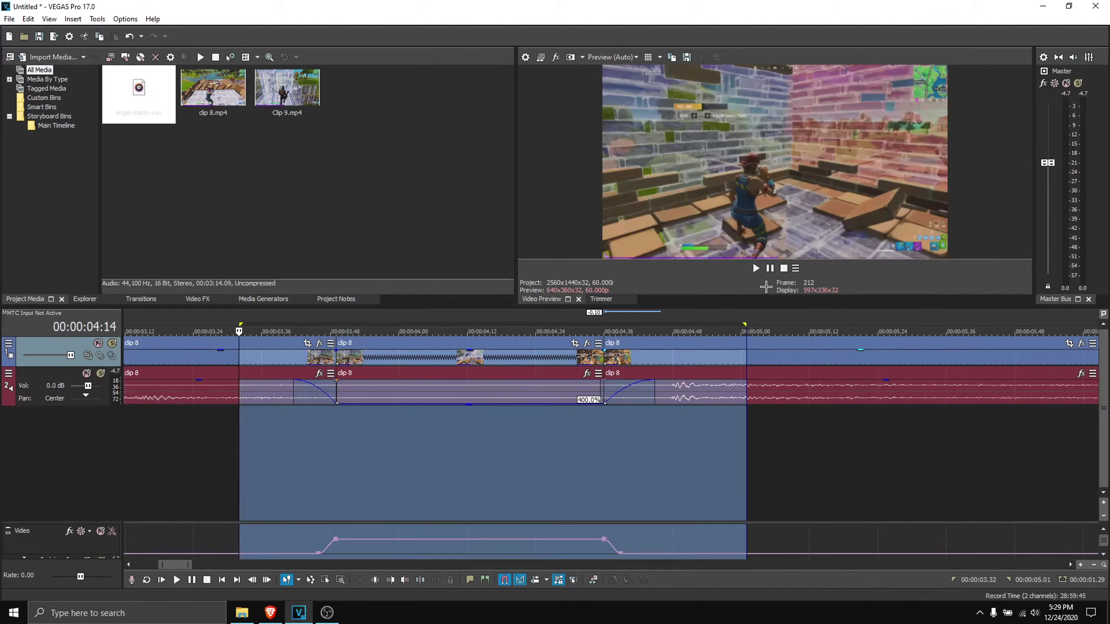
{"action": "left_click", "coordinate": [756, 269]}
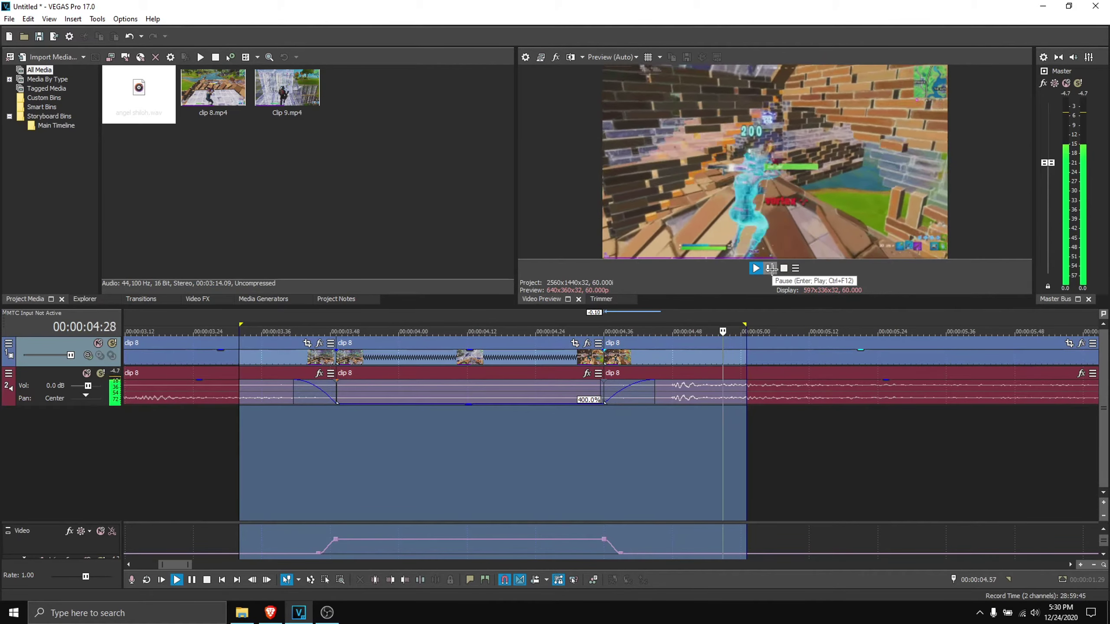
Step: Inspect the frames before, inside and after the sped-up clip 8 segment
{"action": "scroll", "coordinate": [550, 429], "scroll_direction": "down", "scroll_amount": 6}
{"action": "left_click", "coordinate": [362, 435]}
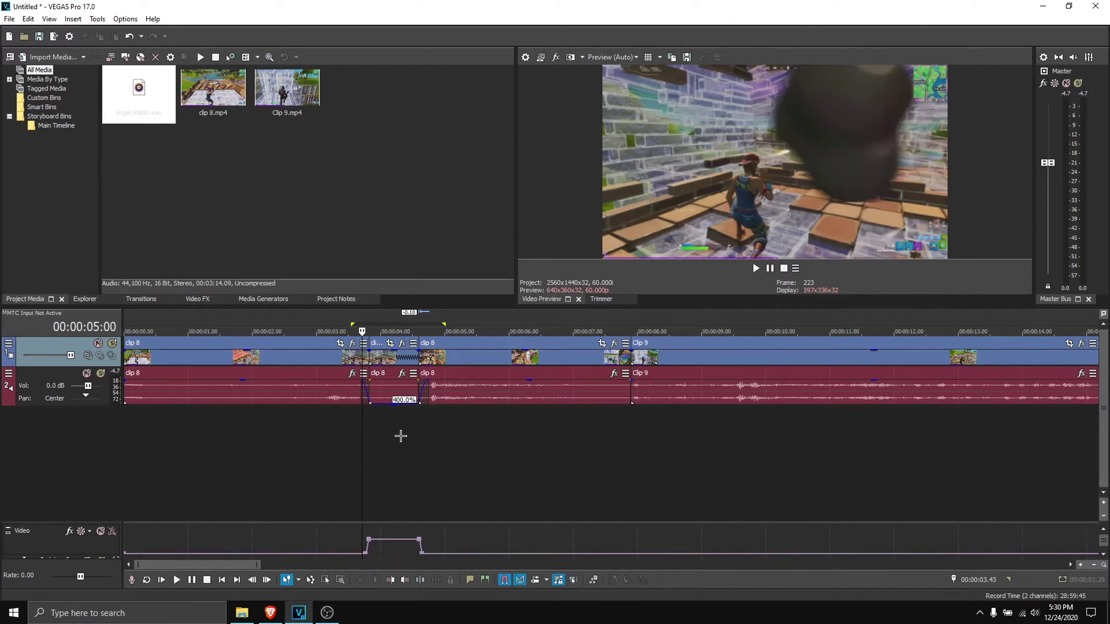
{"action": "left_click", "coordinate": [401, 436]}
{"action": "left_click", "coordinate": [370, 439]}
{"action": "left_click", "coordinate": [417, 442]}
{"action": "left_click", "coordinate": [453, 444]}
{"action": "left_click", "coordinate": [401, 445]}
{"action": "left_click", "coordinate": [328, 449]}
{"action": "left_click", "coordinate": [435, 457]}
{"action": "left_click", "coordinate": [370, 460]}
{"action": "left_click", "coordinate": [433, 454]}
{"action": "scroll", "coordinate": [517, 417], "scroll_direction": "down", "scroll_amount": 4}
{"action": "scroll", "coordinate": [517, 416], "scroll_direction": "up", "scroll_amount": 4}
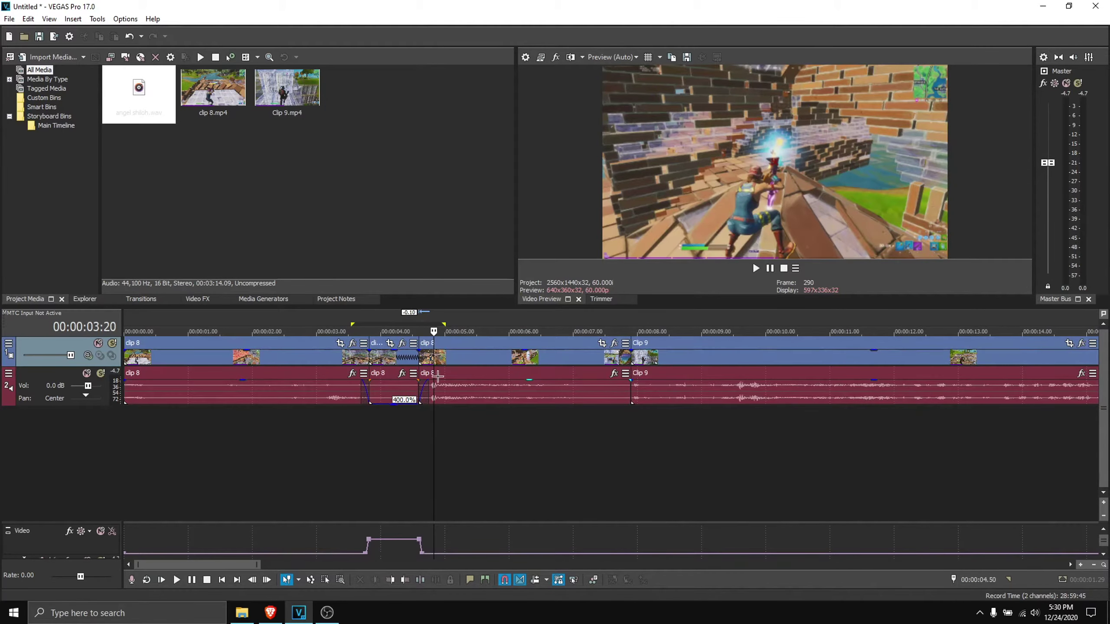
Step: Move the playhead to the cut between clip 8 and Clip 9
{"action": "left_click", "coordinate": [629, 363]}
{"action": "scroll", "coordinate": [522, 449], "scroll_direction": "up", "scroll_amount": 5}
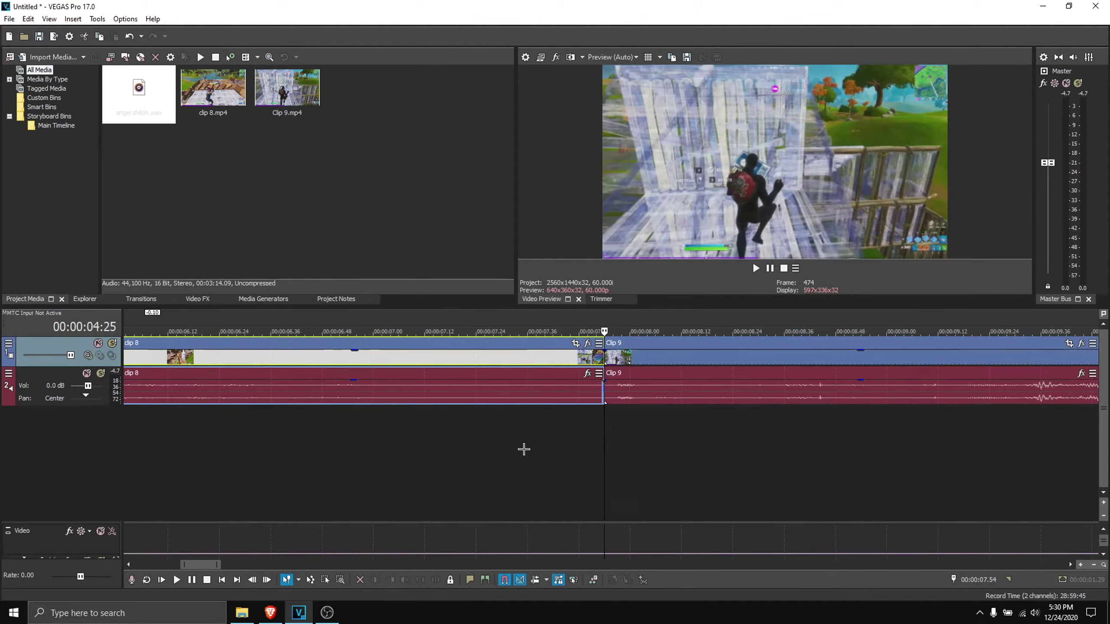
{"action": "scroll", "coordinate": [551, 453], "scroll_direction": "down", "scroll_amount": 5}
{"action": "scroll", "coordinate": [600, 416], "scroll_direction": "up", "scroll_amount": 5}
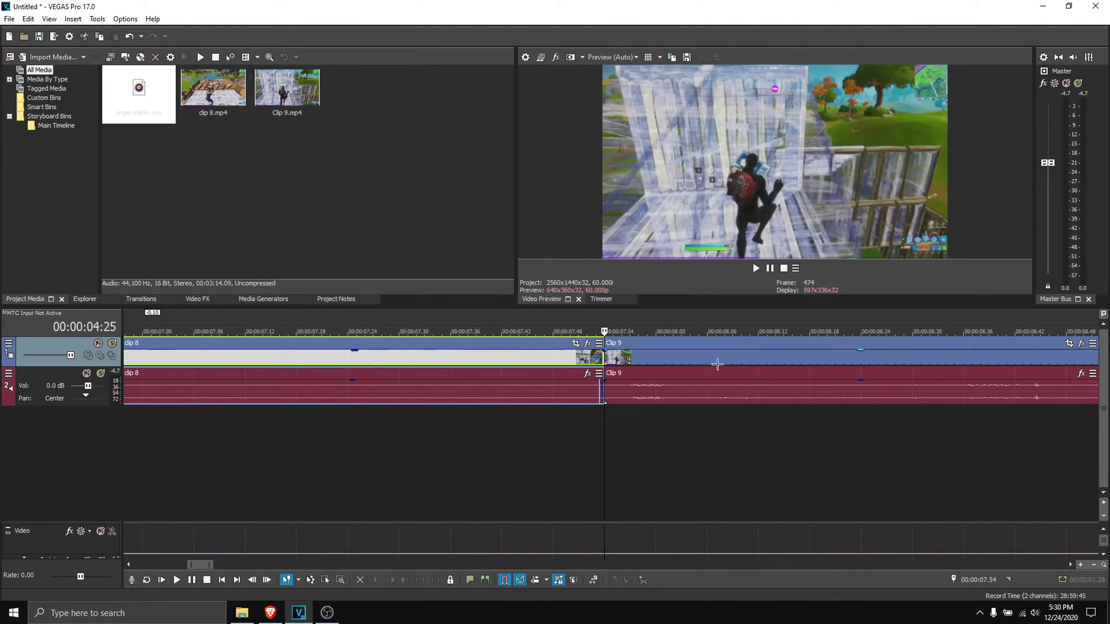
{"action": "left_click", "coordinate": [620, 358]}
{"action": "scroll", "coordinate": [607, 356], "scroll_direction": "down", "scroll_amount": 4}
{"action": "mouse_move", "coordinate": [639, 357]}
{"action": "left_mouse_down"}
{"action": "mouse_move", "coordinate": [662, 358]}
{"action": "mouse_move", "coordinate": [640, 359]}
{"action": "left_mouse_up"}
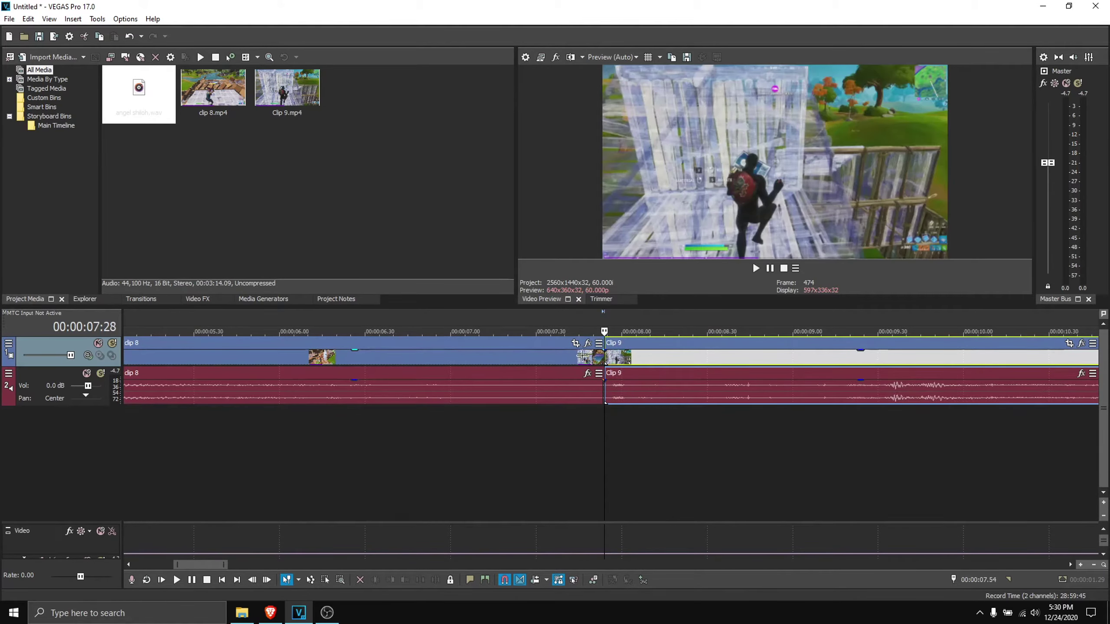
{"action": "right_click", "coordinate": [606, 524]}
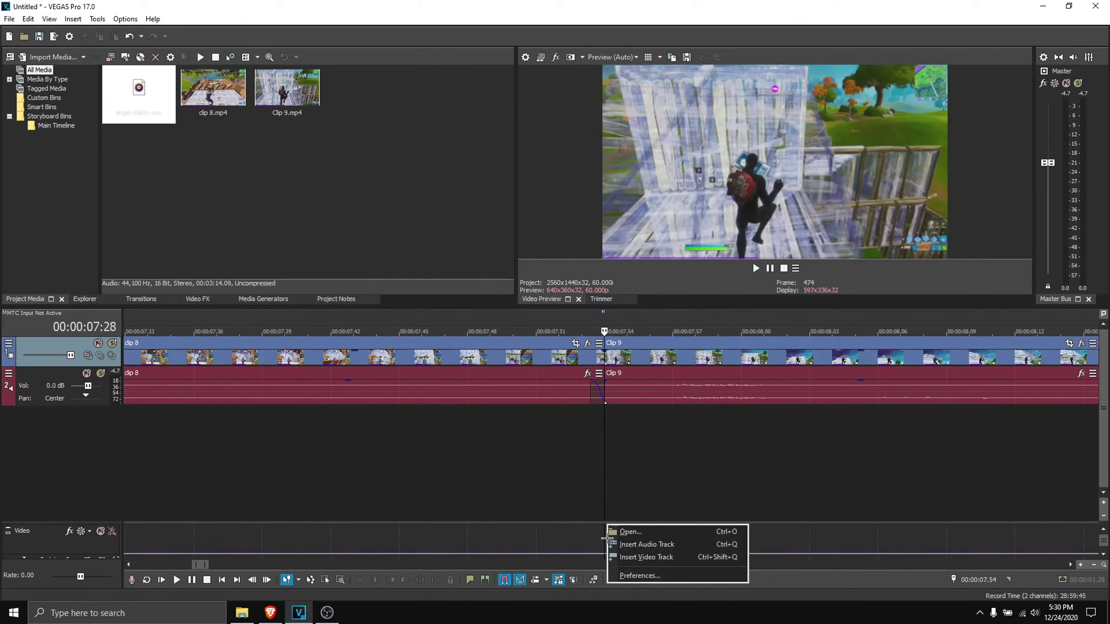
{"action": "left_click", "coordinate": [657, 278]}
{"action": "scroll", "coordinate": [591, 439], "scroll_direction": "up", "scroll_amount": 2}
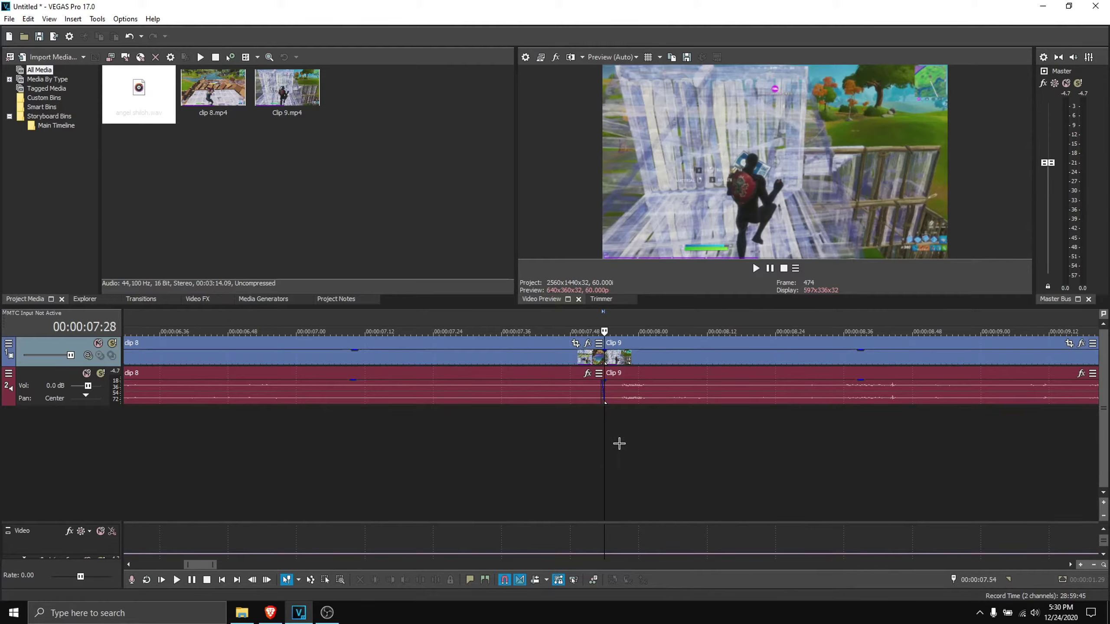
{"action": "scroll", "coordinate": [617, 441], "scroll_direction": "down", "scroll_amount": 3}
{"action": "scroll", "coordinate": [598, 440], "scroll_direction": "up", "scroll_amount": 5}
{"action": "scroll", "coordinate": [598, 441], "scroll_direction": "down", "scroll_amount": 6}
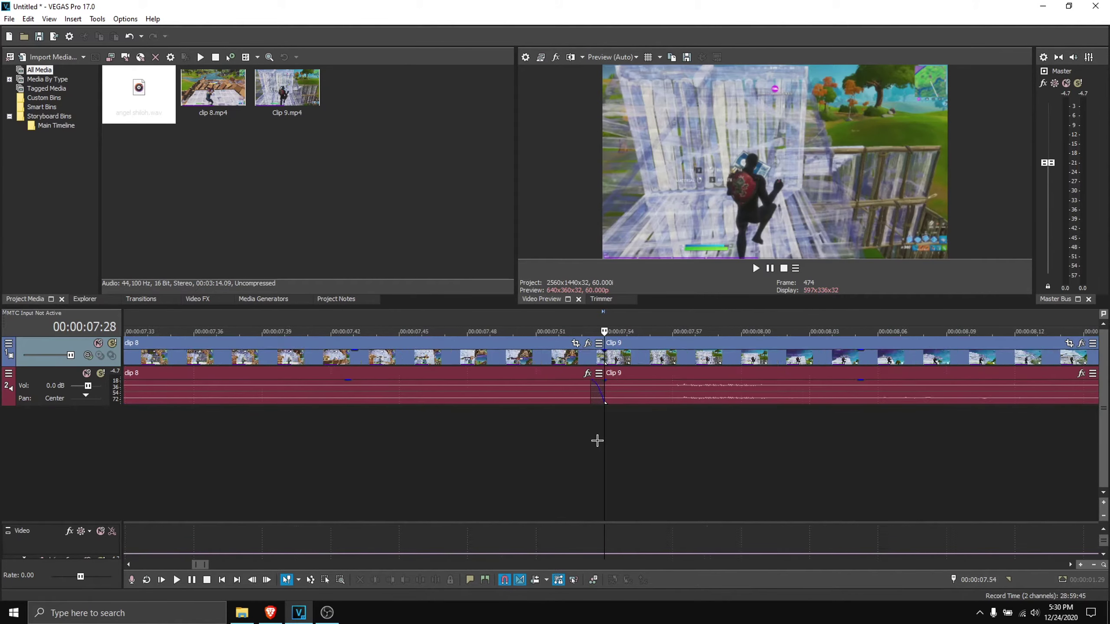
Step: Add a motion blur envelope point nine frames before the cut to Clip 9, at 00:00:07.45
{"action": "key", "text": "Left"}
{"action": "key", "text": "Left"}
{"action": "key", "text": "Left"}
{"action": "key", "text": "Left"}
{"action": "key", "text": "Left"}
{"action": "key", "text": "Left"}
{"action": "key", "text": "Left"}
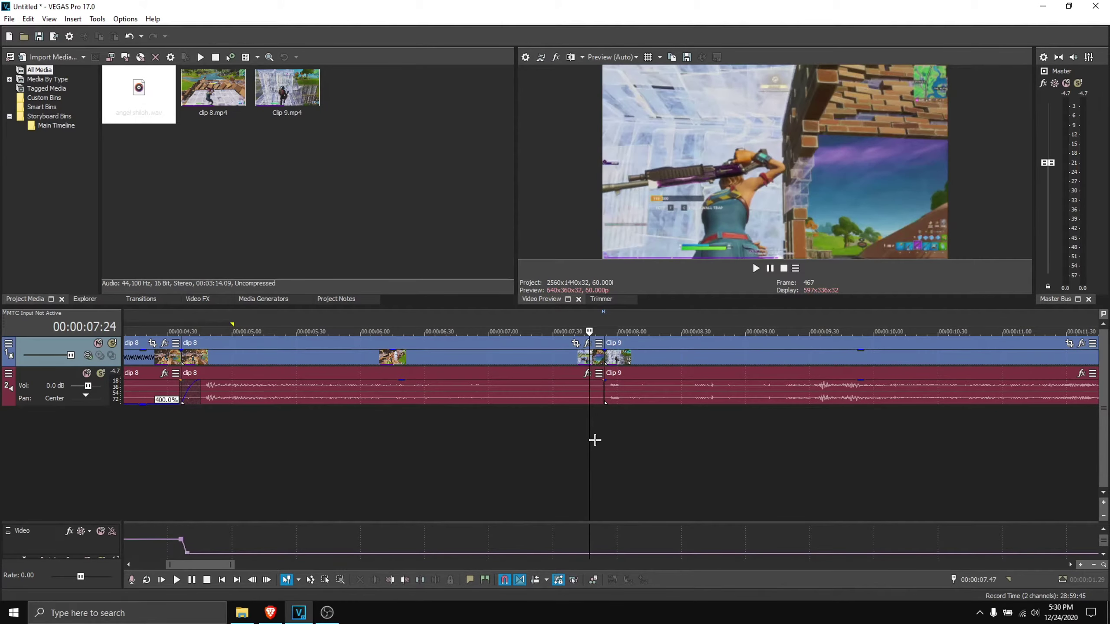
{"action": "key", "text": "Left"}
{"action": "key", "text": "Left"}
{"action": "key", "text": "Left"}
{"action": "scroll", "coordinate": [594, 439], "scroll_direction": "up", "scroll_amount": 8}
{"action": "right_click", "coordinate": [605, 559]}
{"action": "left_click", "coordinate": [631, 422]}
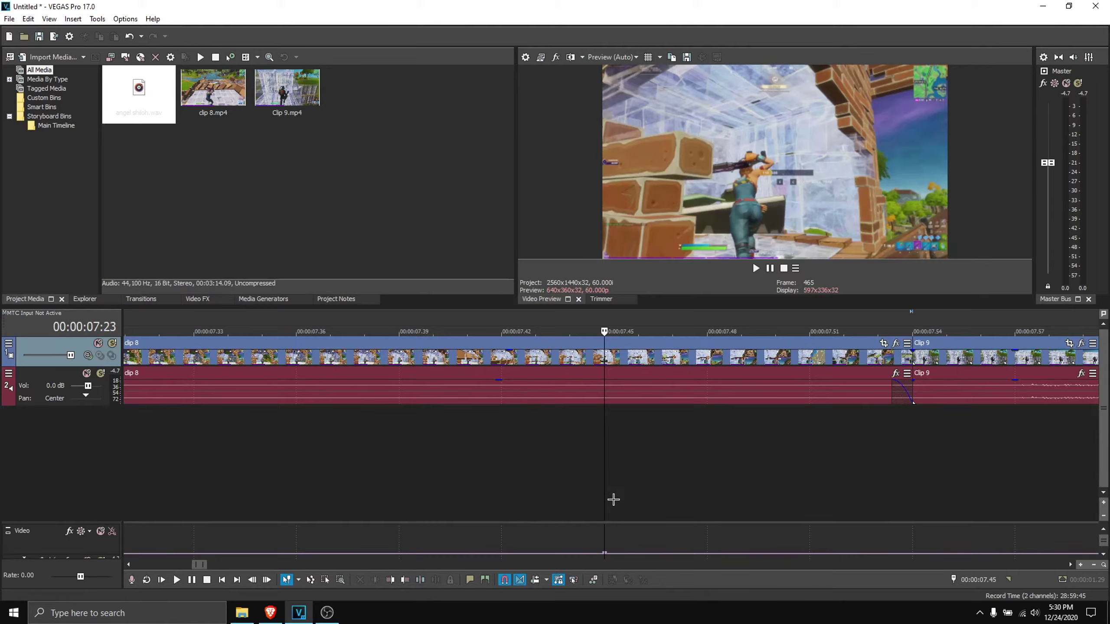
Step: Add a motion blur envelope point another three frames earlier, at 00:00:07.42
{"action": "key", "text": "Left"}
{"action": "key", "text": "Left"}
{"action": "key", "text": "Left"}
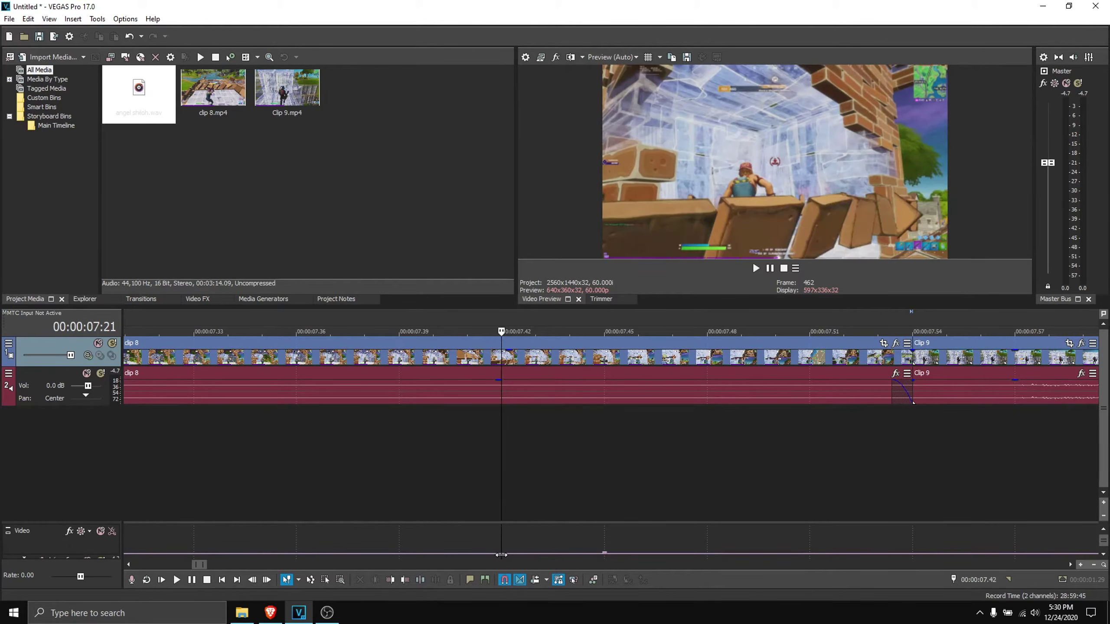
{"action": "right_click", "coordinate": [501, 553]}
{"action": "left_click", "coordinate": [529, 421]}
{"action": "right_click", "coordinate": [605, 554]}
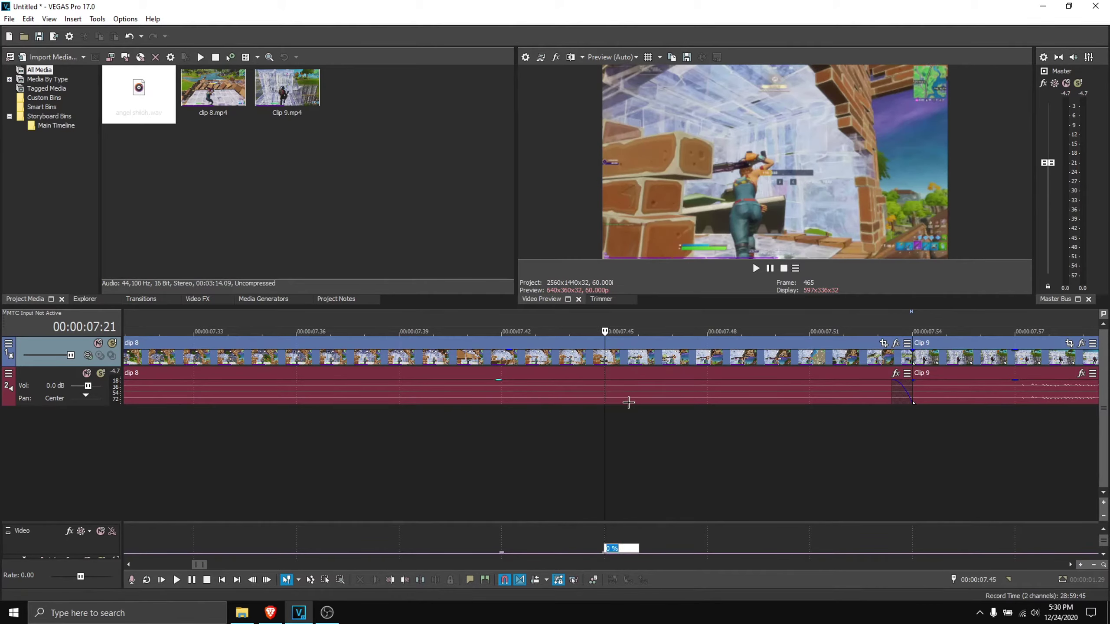
{"action": "left_click", "coordinate": [686, 476]}
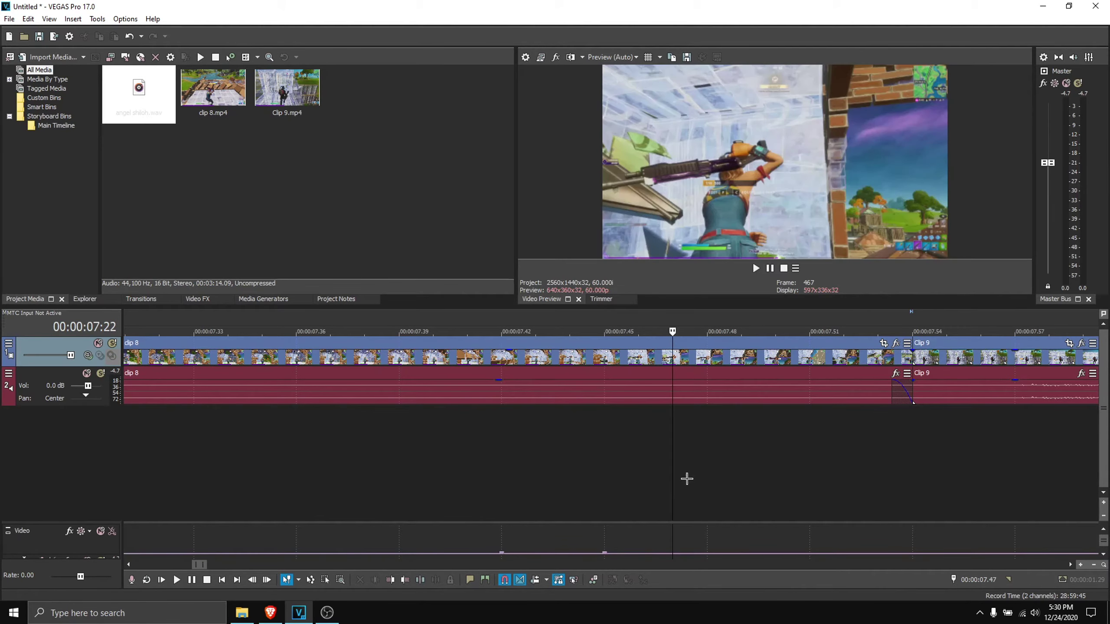
Step: Add a motion blur envelope point nine frames after the cut, at 00:00:08.03 in Clip 9
{"action": "scroll", "coordinate": [695, 480], "scroll_direction": "down", "scroll_amount": 2}
{"action": "left_click", "coordinate": [689, 365]}
{"action": "scroll", "coordinate": [699, 493], "scroll_direction": "up", "scroll_amount": 2}
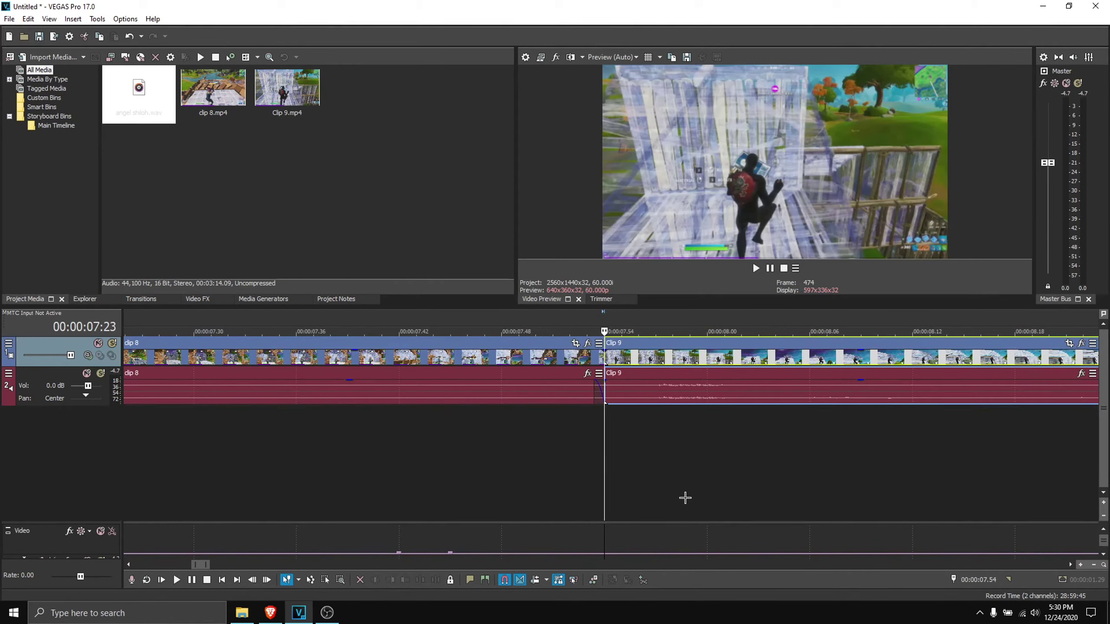
{"action": "scroll", "coordinate": [685, 498], "scroll_direction": "down", "scroll_amount": 2}
{"action": "key", "text": "Right"}
{"action": "key", "text": "Right"}
{"action": "key", "text": "Right"}
{"action": "key", "text": "Right"}
{"action": "key", "text": "Right"}
{"action": "key", "text": "Right"}
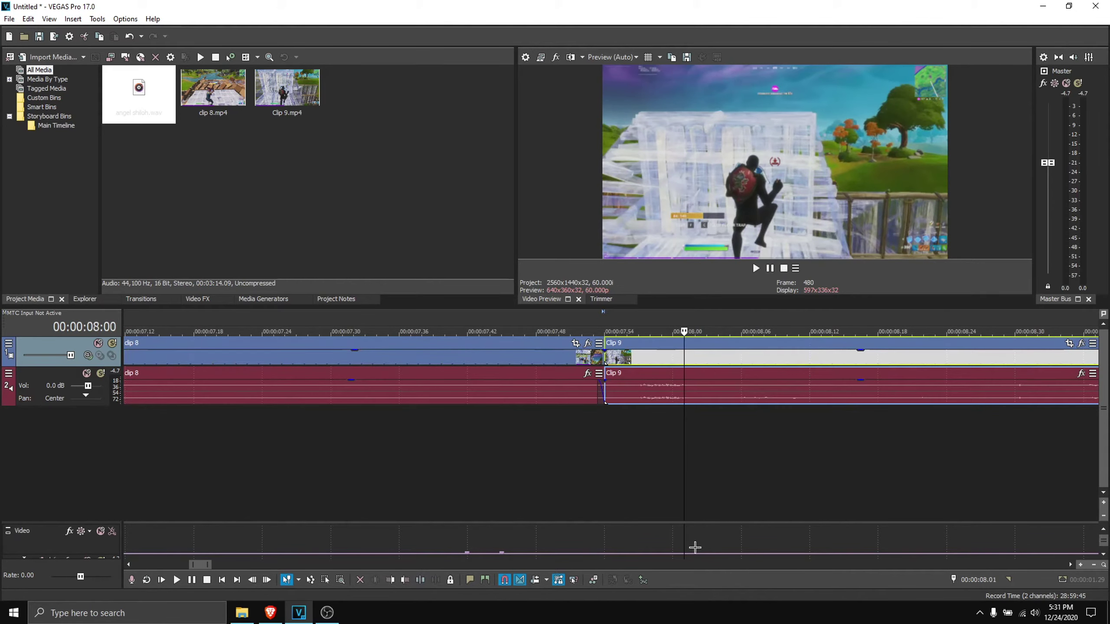
{"action": "key", "text": "Right"}
{"action": "key", "text": "Right"}
{"action": "right_click", "coordinate": [706, 554]}
{"action": "left_click", "coordinate": [732, 420]}
Step: Add a motion blur envelope point another three frames into Clip 9, at 00:00:08.06
{"action": "key", "text": "Right"}
{"action": "left_click", "coordinate": [739, 555]}
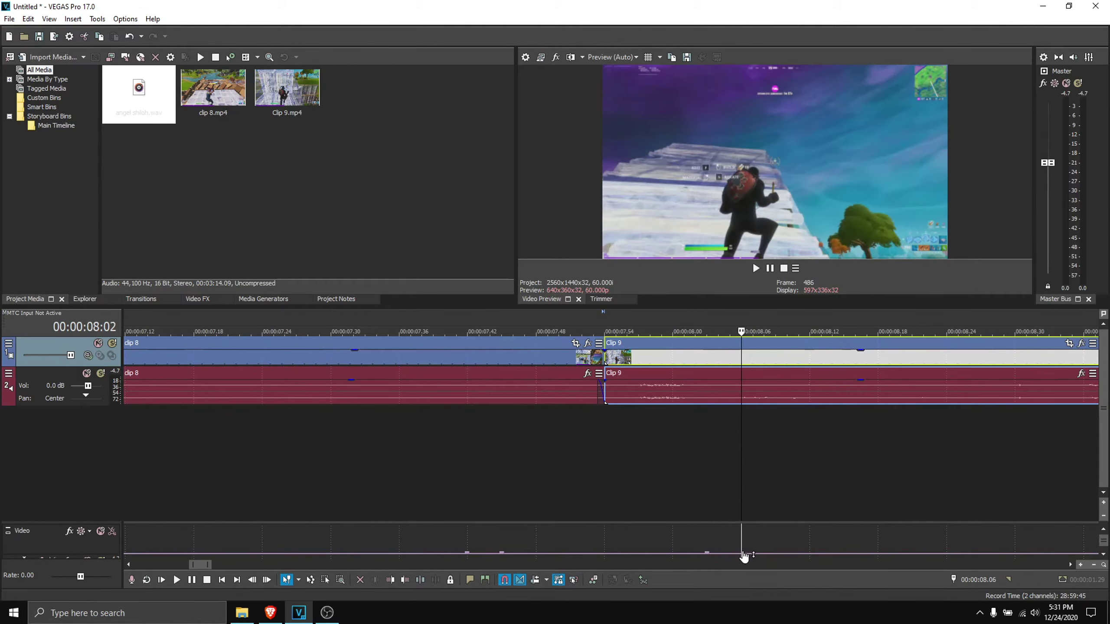
{"action": "right_click", "coordinate": [740, 554]}
{"action": "left_click", "coordinate": [766, 422]}
Step: Set the motion blur envelope point at 00:00:08.03 in Clip 9 to 55
{"action": "left_click", "coordinate": [706, 556]}
{"action": "right_click", "coordinate": [707, 554]}
{"action": "left_click", "coordinate": [718, 399]}
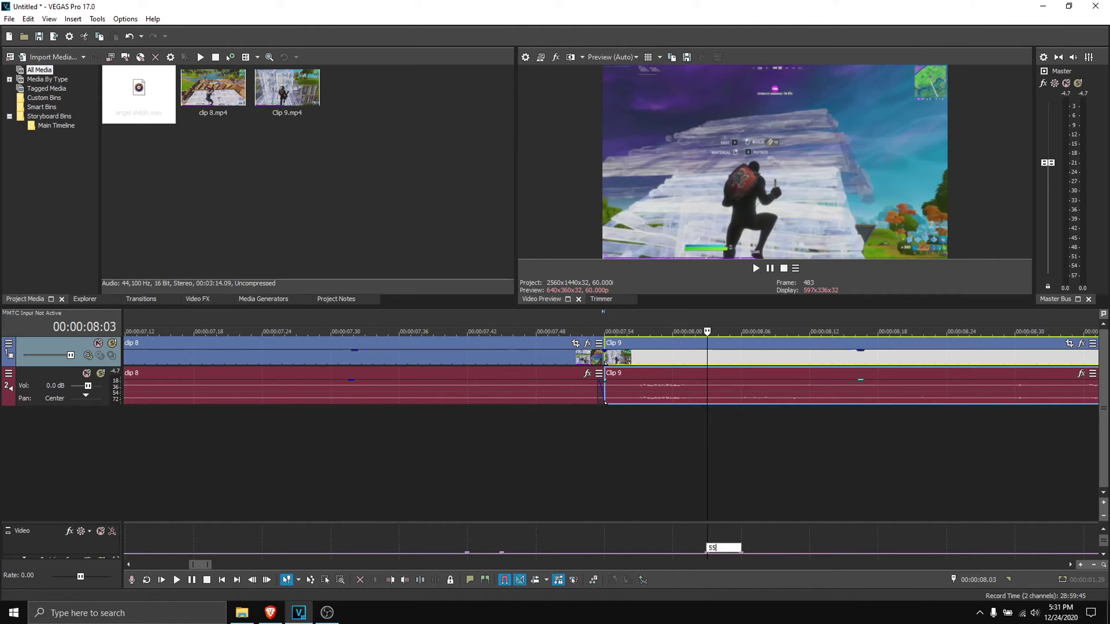
{"action": "type", "text": "55"}
{"action": "key", "text": "Return"}
Step: Set the motion blur envelope point at 00:00:07.45 in clip 8 to 55
{"action": "right_click", "coordinate": [503, 556]}
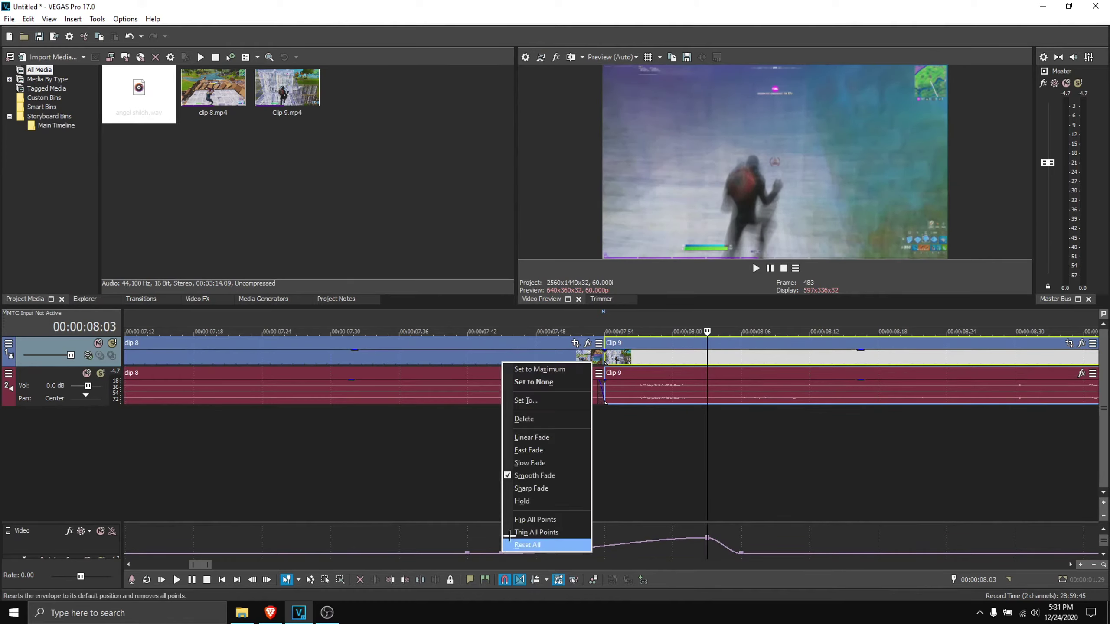
{"action": "left_click", "coordinate": [518, 401]}
{"action": "type", "text": "5"}
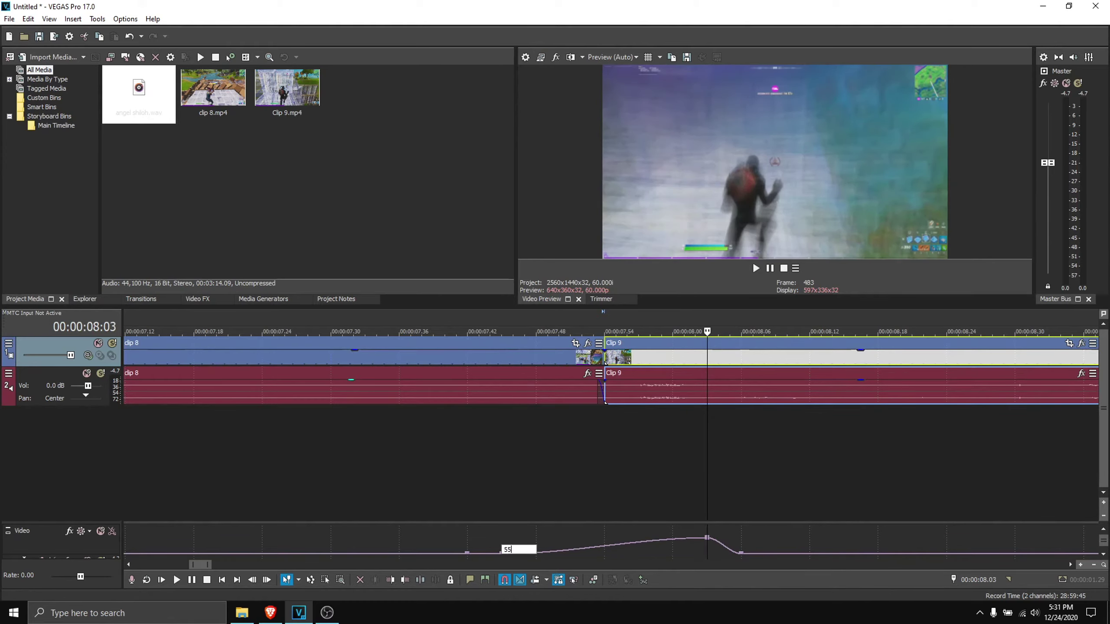
{"action": "type", "text": "5"}
{"action": "key", "text": "Return"}
Step: Play back the blurred transition from clip 8 to Clip 9
{"action": "left_click_drag", "start_coordinate": [371, 453], "coordinate": [867, 470]}
{"action": "key", "text": "space"}
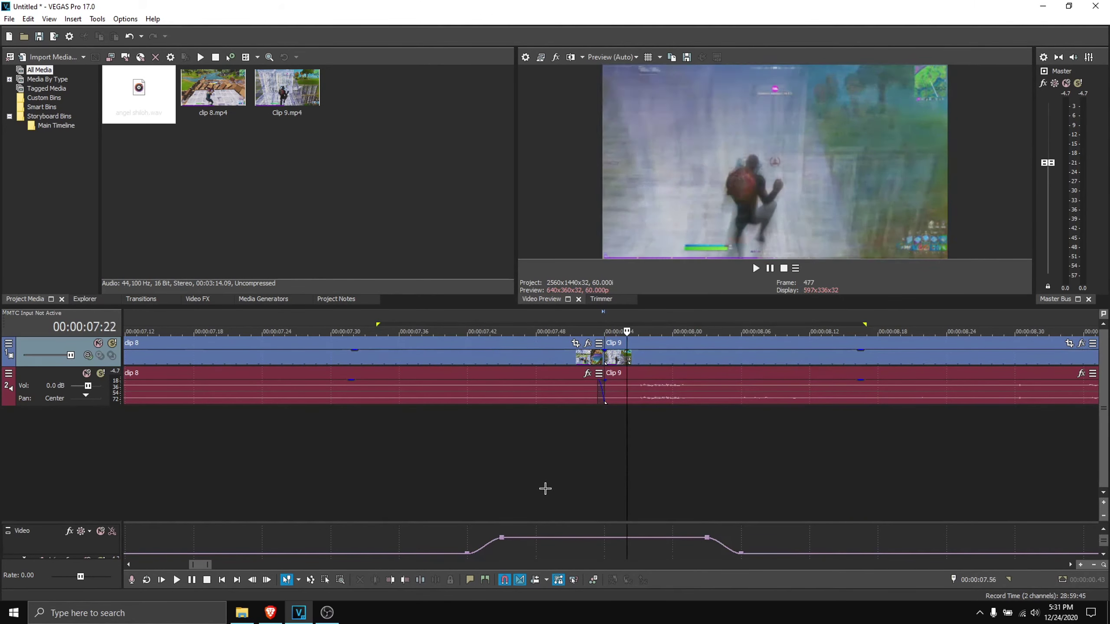
Step: Review the cut between clip 8 and Clip 9 by playing only the region from 00:00:07.34 to 00:00:08.17
{"action": "key", "text": "space"}
{"action": "scroll", "coordinate": [544, 488], "scroll_direction": "down", "scroll_amount": 3}
{"action": "left_click", "coordinate": [755, 268]}
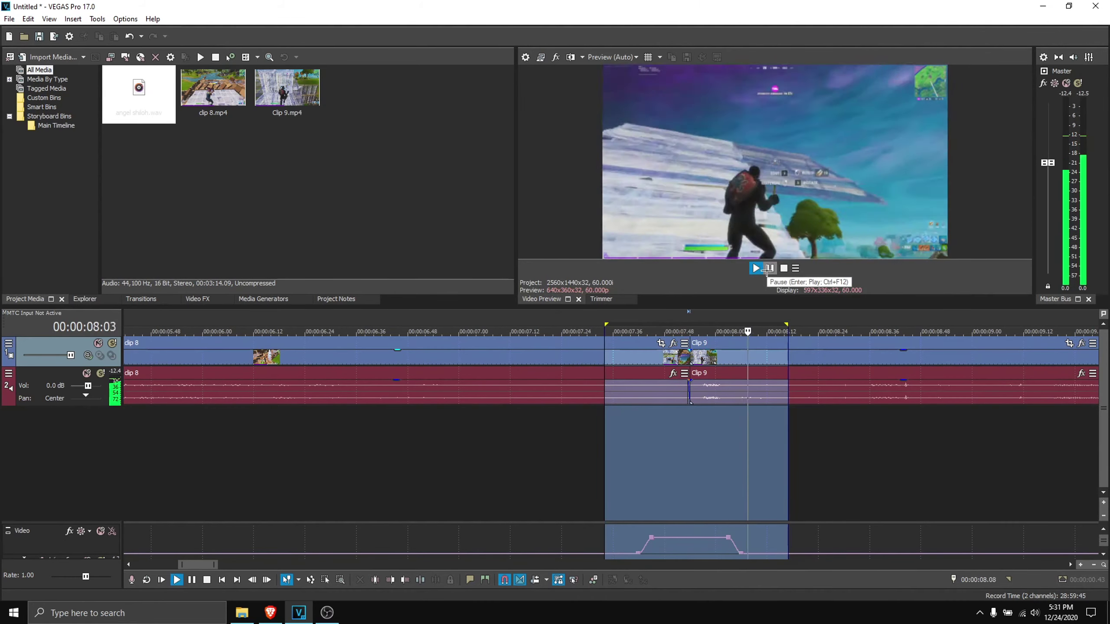
{"action": "left_click", "coordinate": [768, 268]}
{"action": "left_click", "coordinate": [768, 266]}
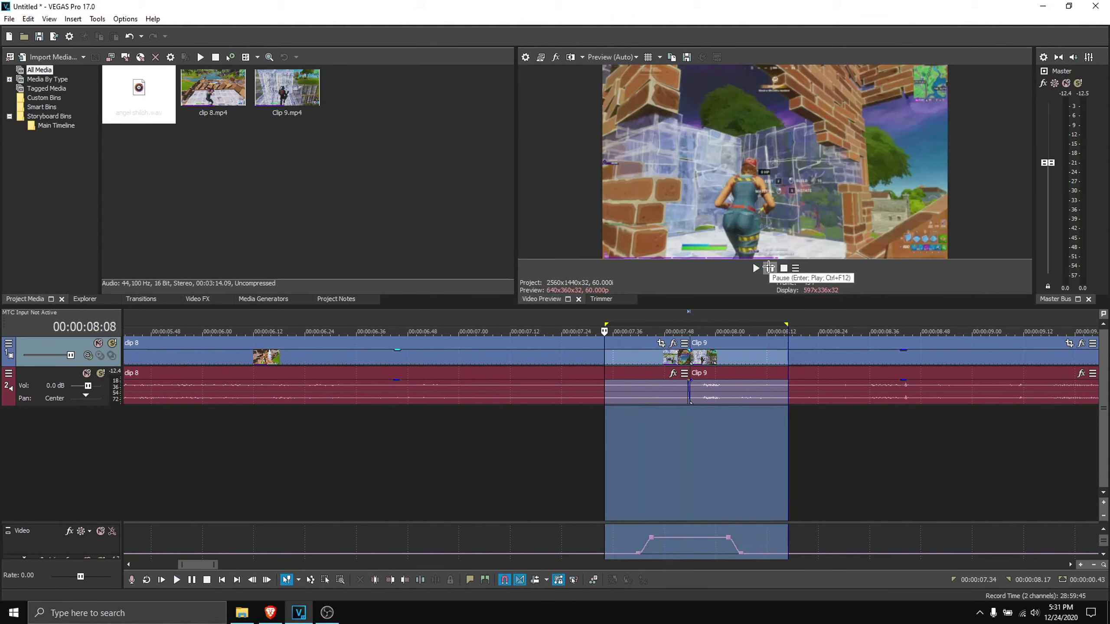
{"action": "left_click", "coordinate": [767, 267]}
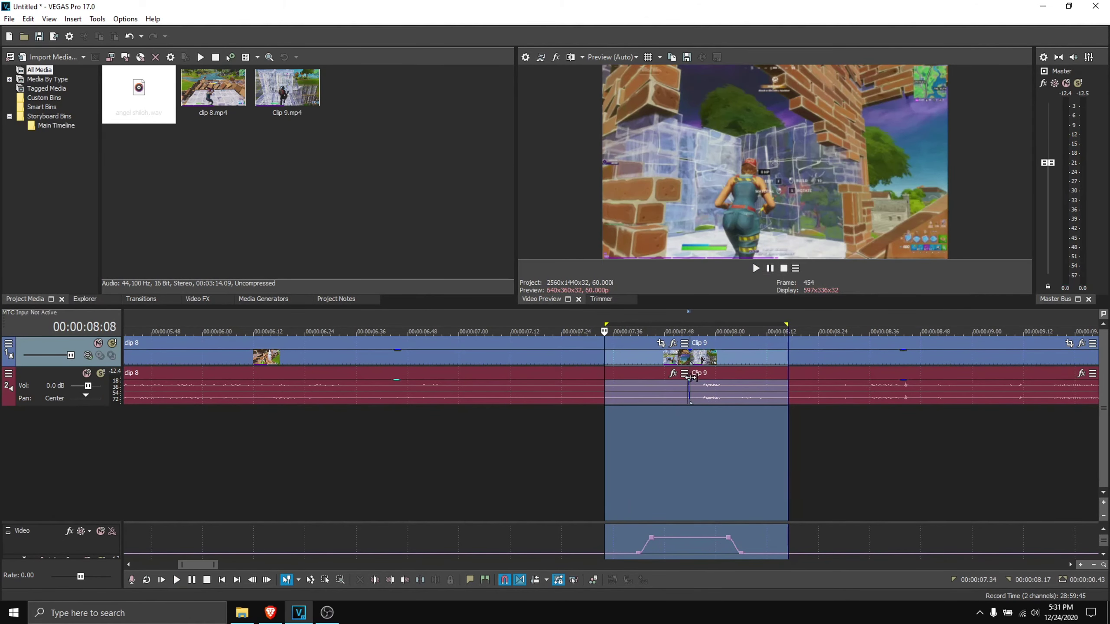
Step: Lengthen Clip 9's audio fade-in to 00:00:08.17 and start clip 8's audio fade-out at 00:00:07.34, and play the result
{"action": "left_click_drag", "start_coordinate": [689, 383], "coordinate": [789, 355]}
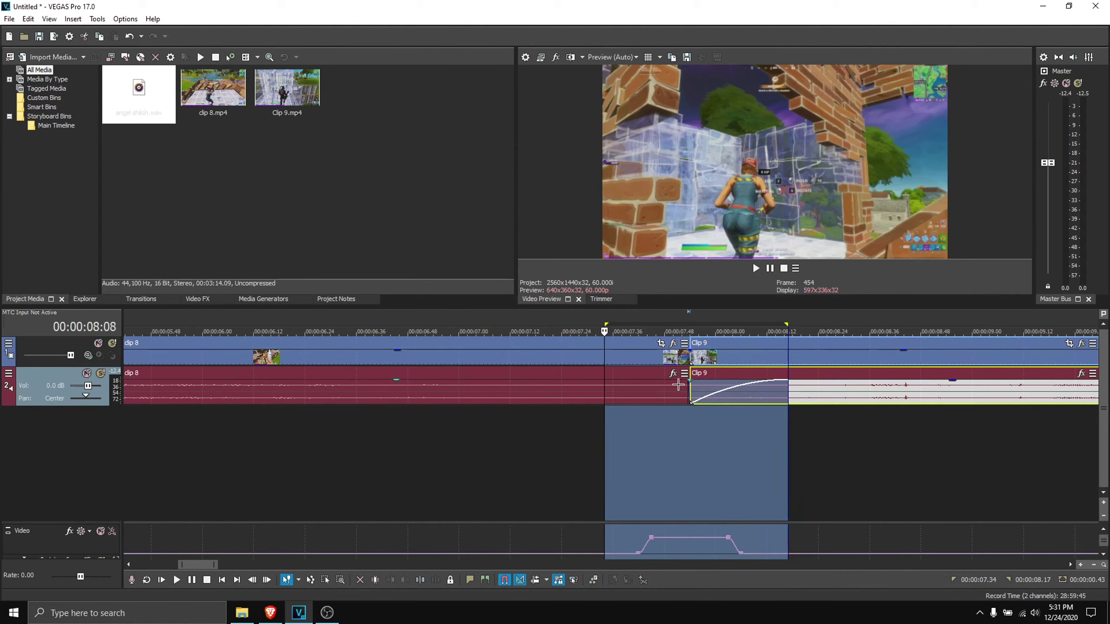
{"action": "left_click_drag", "start_coordinate": [689, 370], "coordinate": [604, 371]}
{"action": "left_click", "coordinate": [756, 266]}
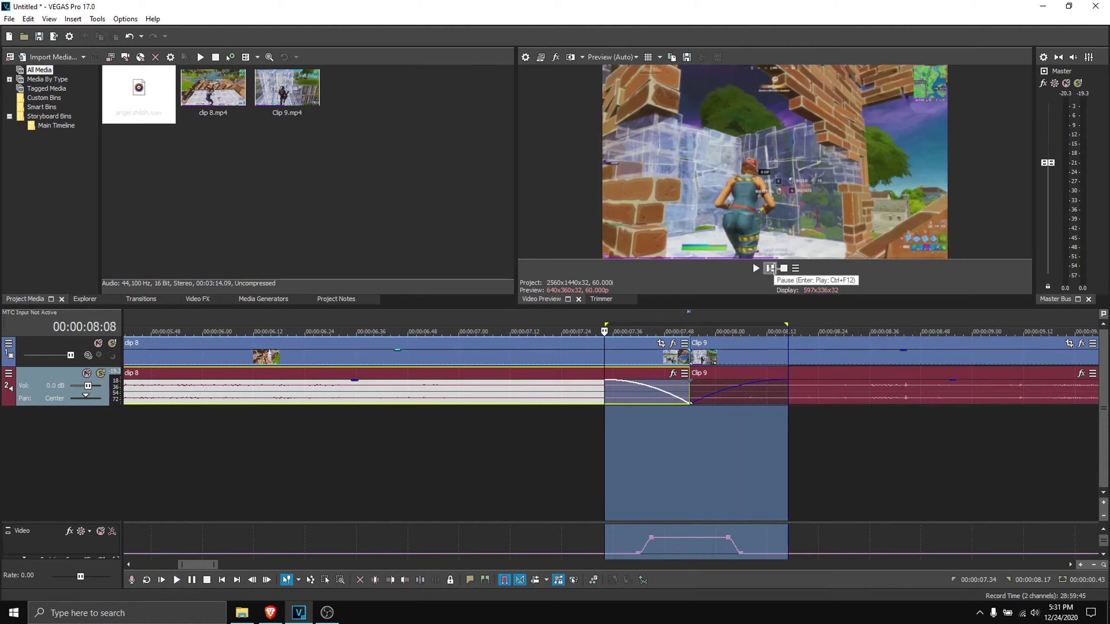
Step: Extend Clip 9's audio fade-in to about one second and play the transition to check the sound
{"action": "left_click_drag", "start_coordinate": [782, 383], "coordinate": [951, 379]}
{"action": "left_click", "coordinate": [755, 268]}
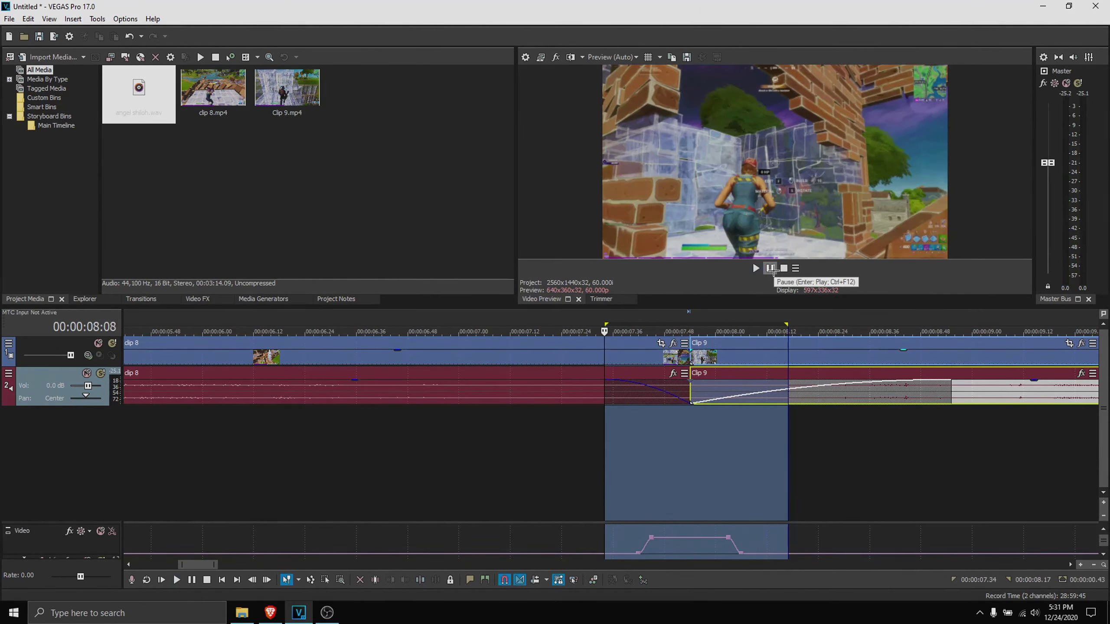
{"action": "left_click", "coordinate": [756, 269]}
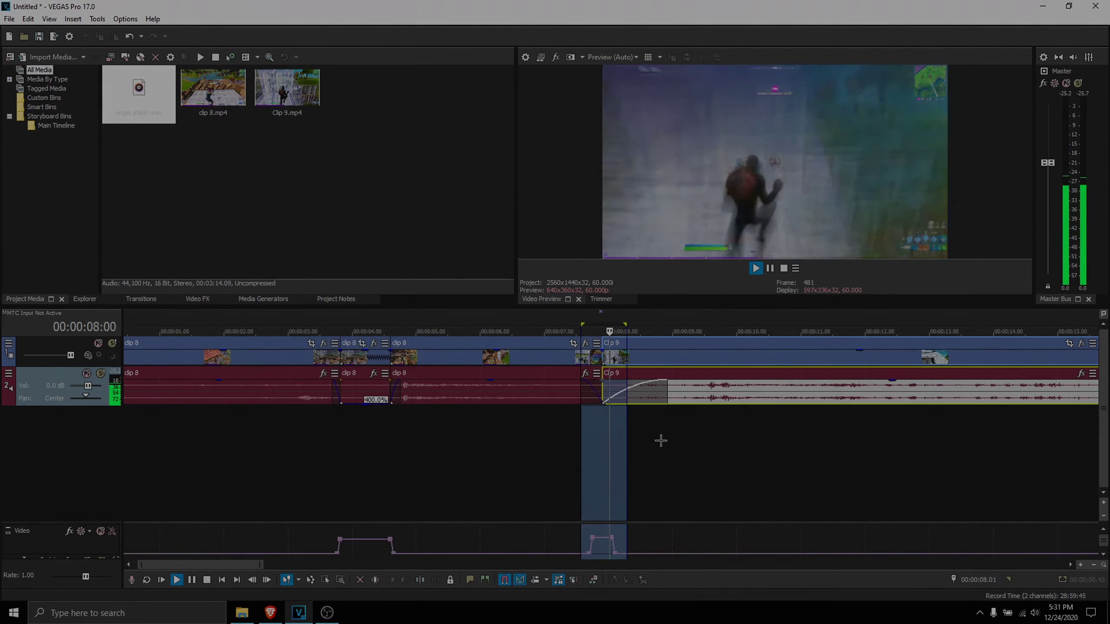